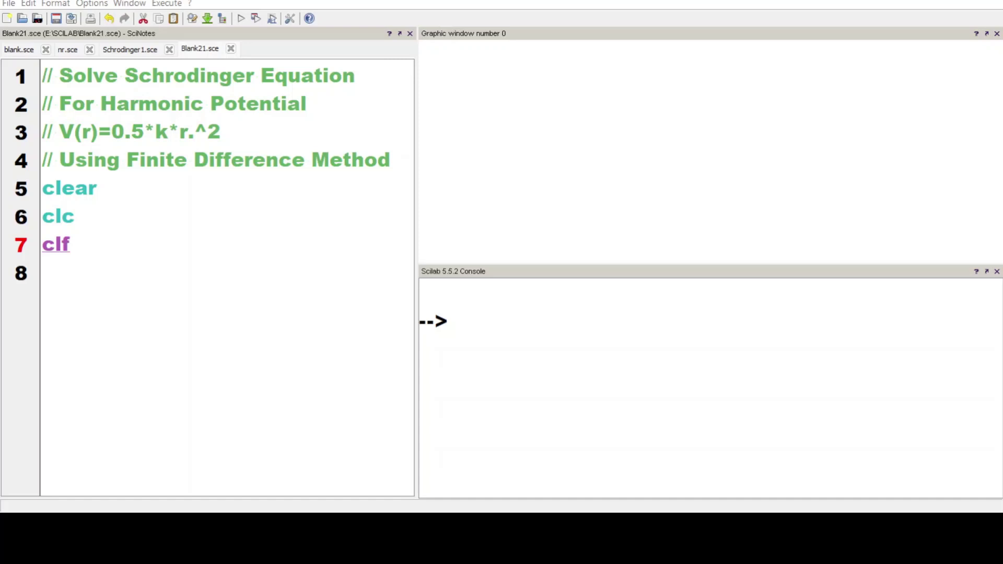
Step: Define constants m=940, hbar=197.3, k=100, r0=-5, rn=5 and N=5 after clf
left_click(133, 267)
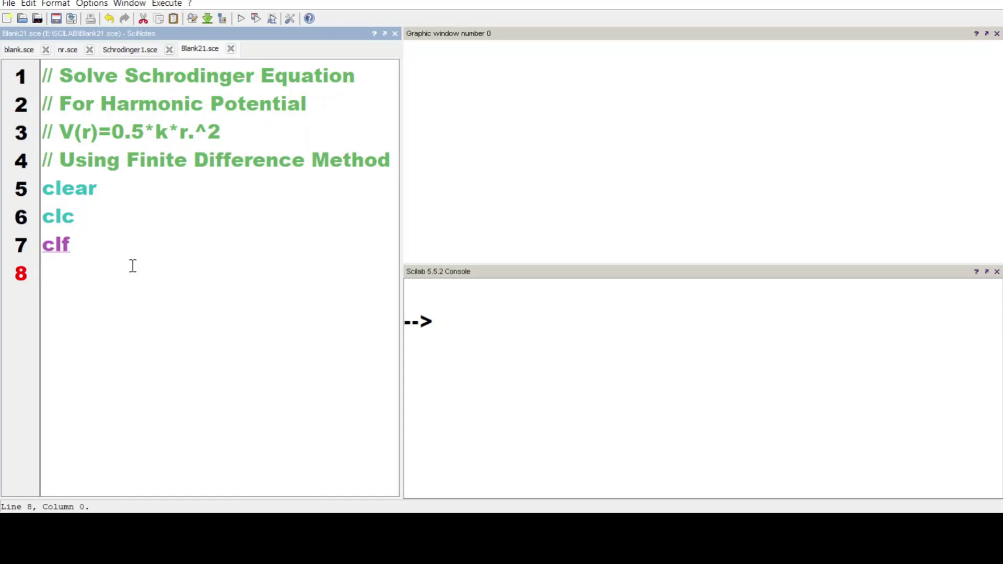
type("m=940")
key("Return")
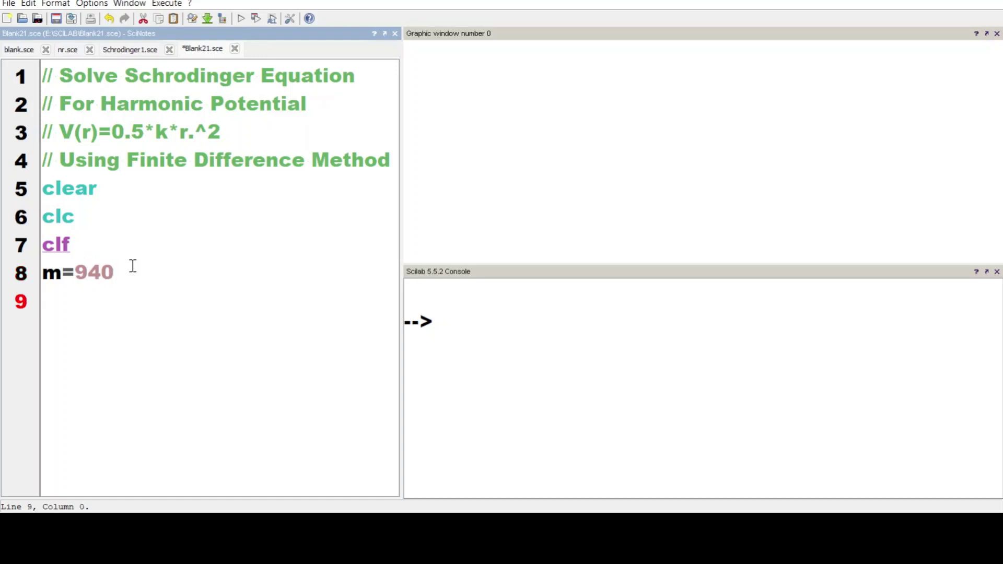
type("hbar=197.3")
key("Return")
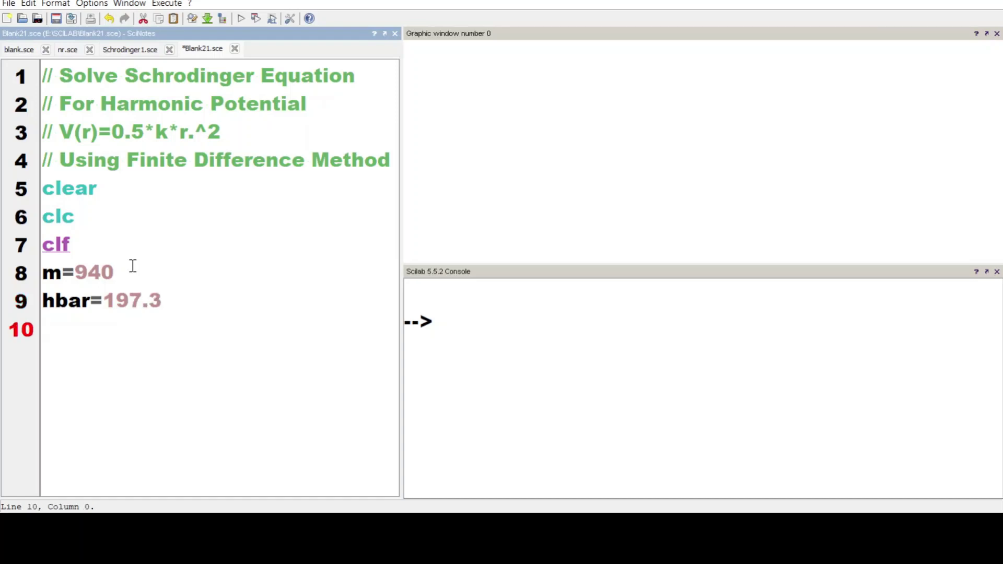
type("k=100")
key("Return")
type("r0=1")
key("BackSpace")
type("-5")
key("Return")
type("rn=5")
key("Return")
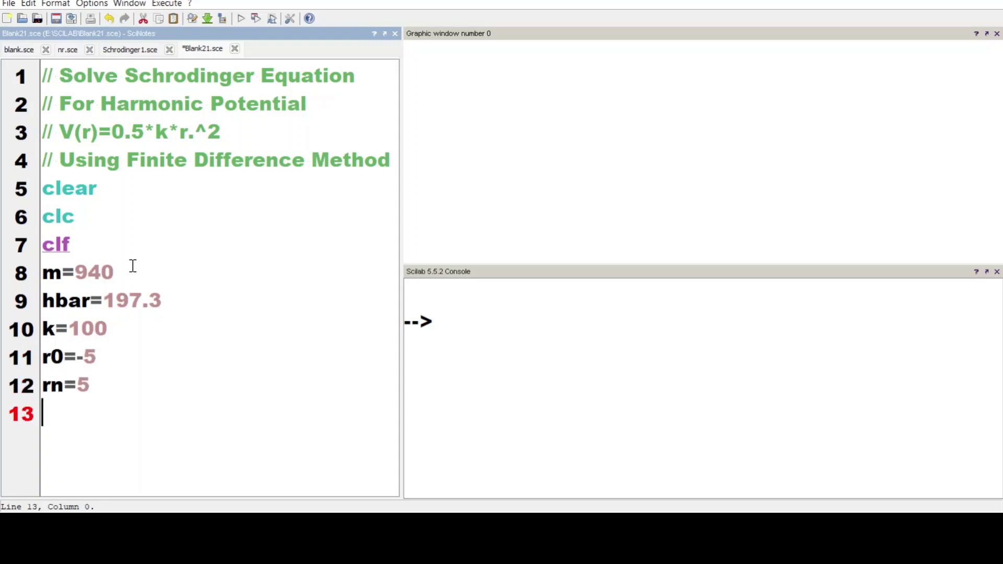
type("N=5")
key("Return")
type("r=linspace")
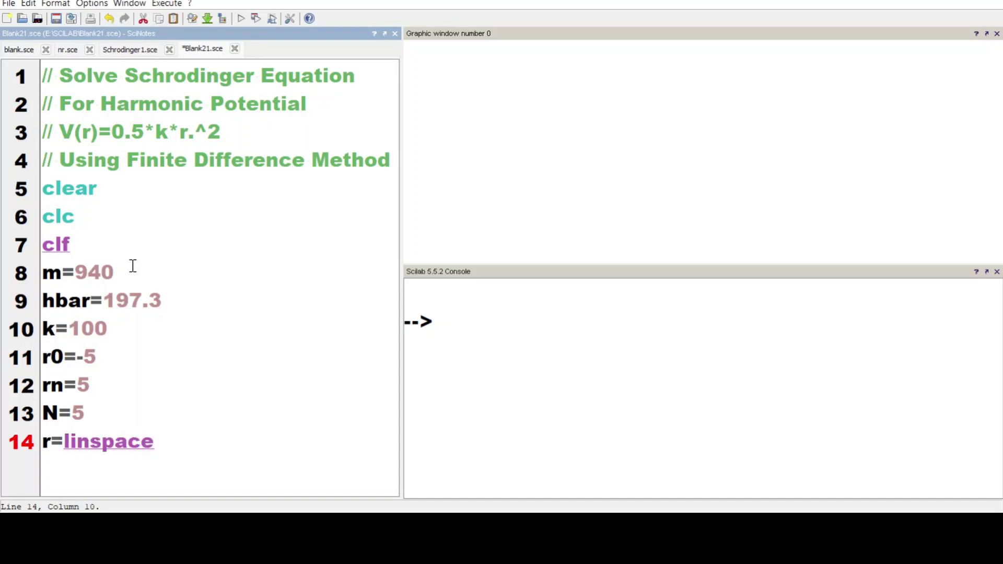
type("(r0,rm,")
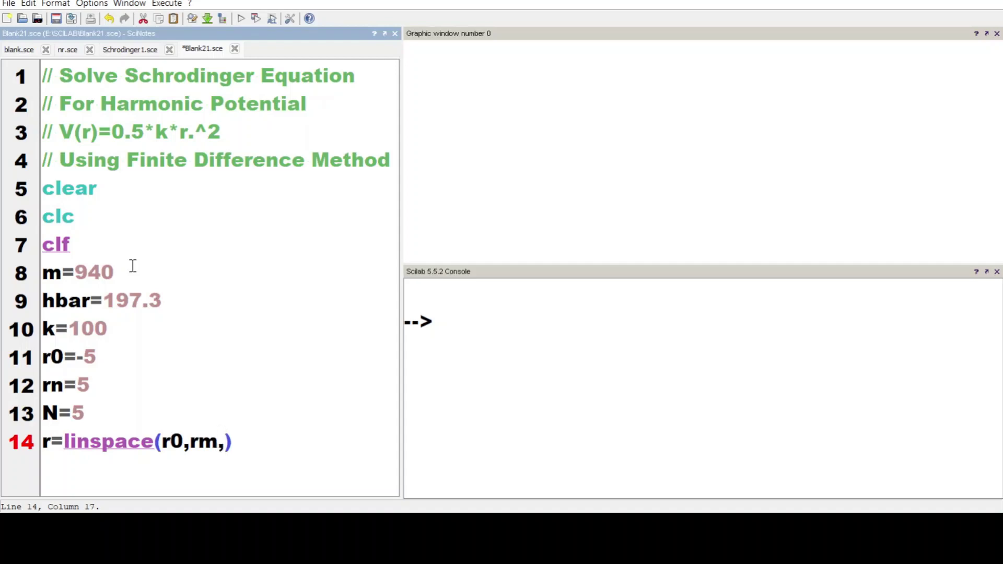
Step: Add grid r=linspace(r0,rn,N), step D=r(2)-r(1) and C=(2*m*D*D)/(hbar*hbar)
key("BackSpace")
key("BackSpace")
type("n,N")
key("Right")
key("Return")
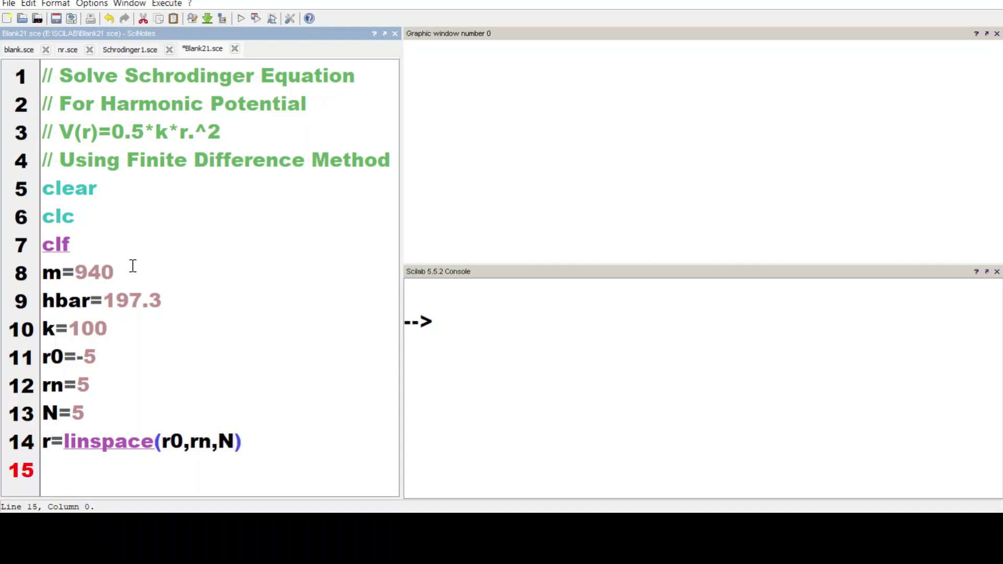
type("D=")
type("r(")
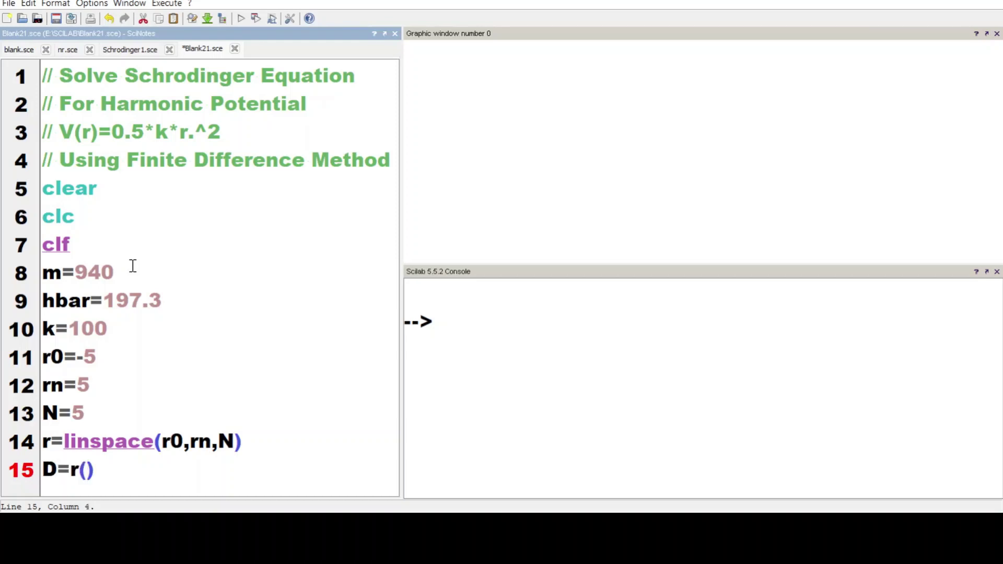
type("2")
key("Right")
type("-r(1")
key("Right")
key("Return")
type("C=(2*")
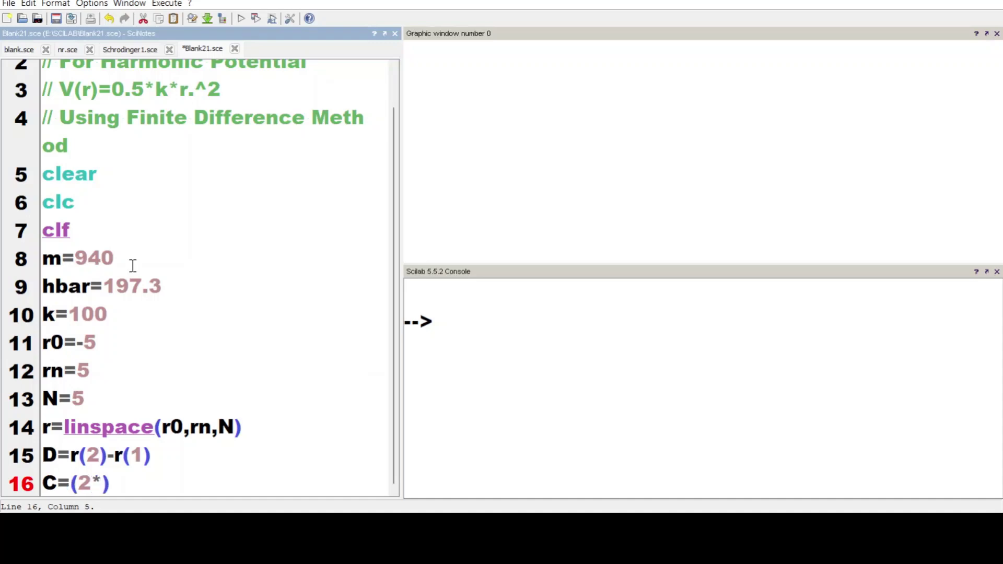
type("n")
key("BackSpace")
type("m")
type("*D*D)")
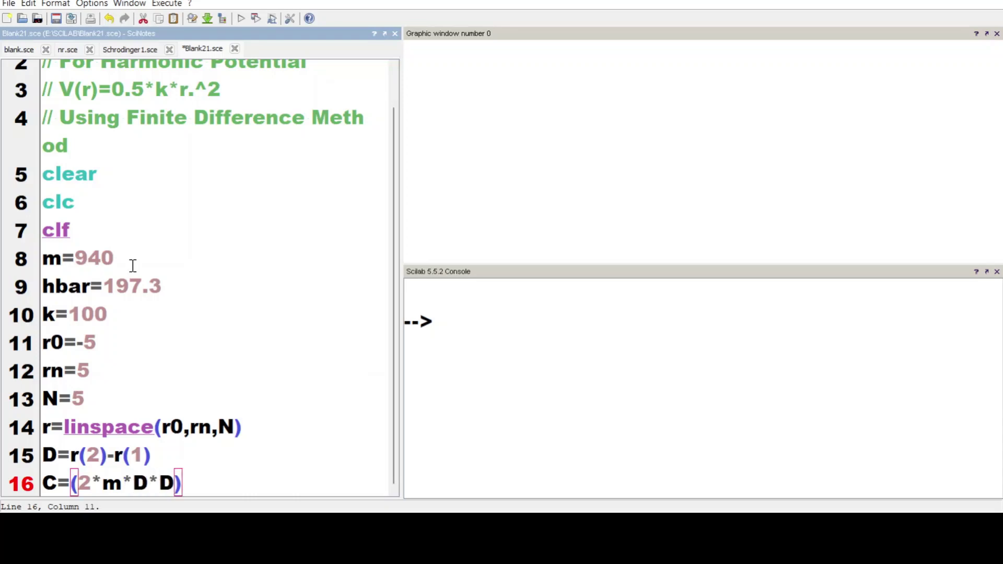
type("/(hbar*")
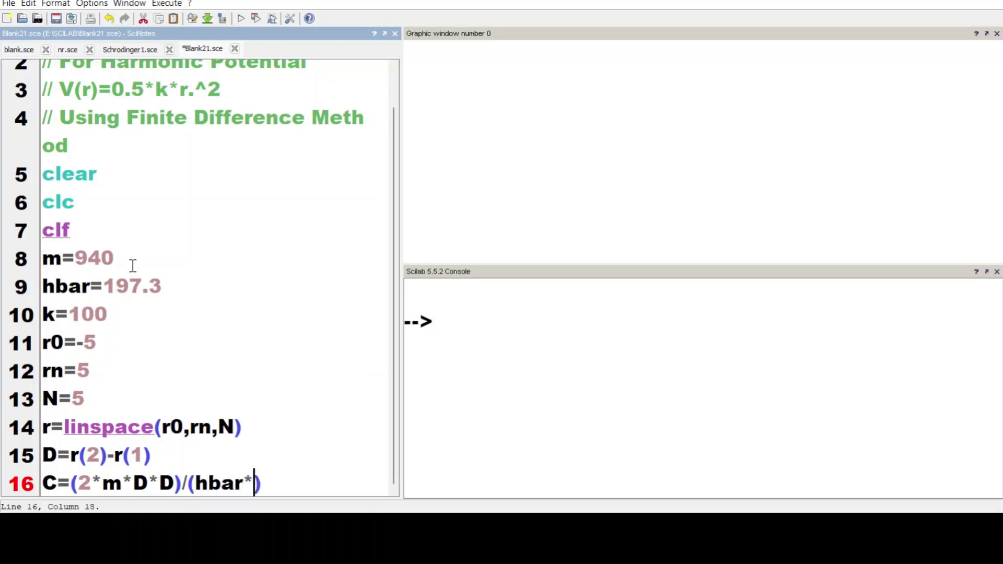
type("hbar")
Step: Add the potential V=0.5*k*r.^2 and zero matrix H=zeros(N-2,N-2) below C
key("Right")
key("Return")
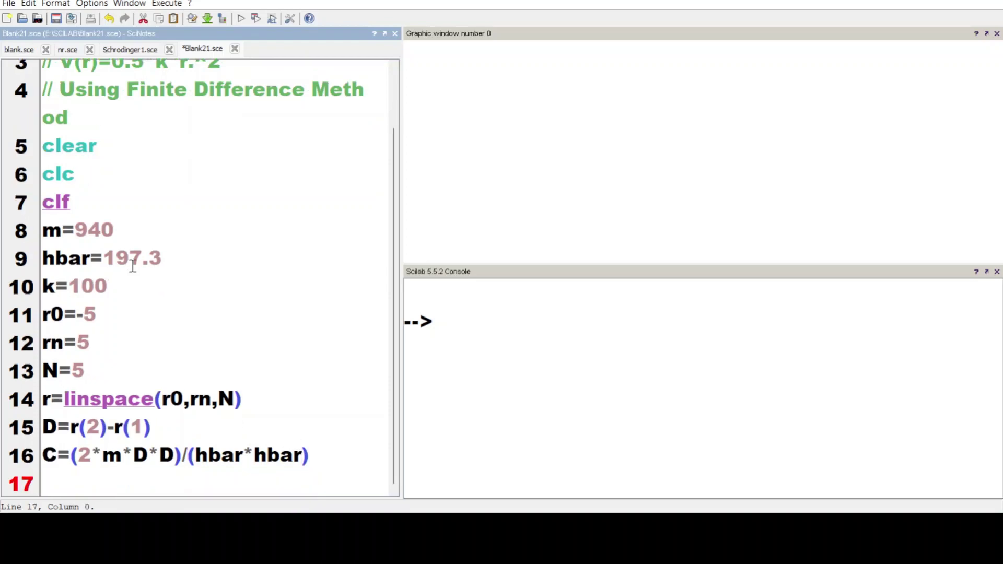
type("V=0.5*")
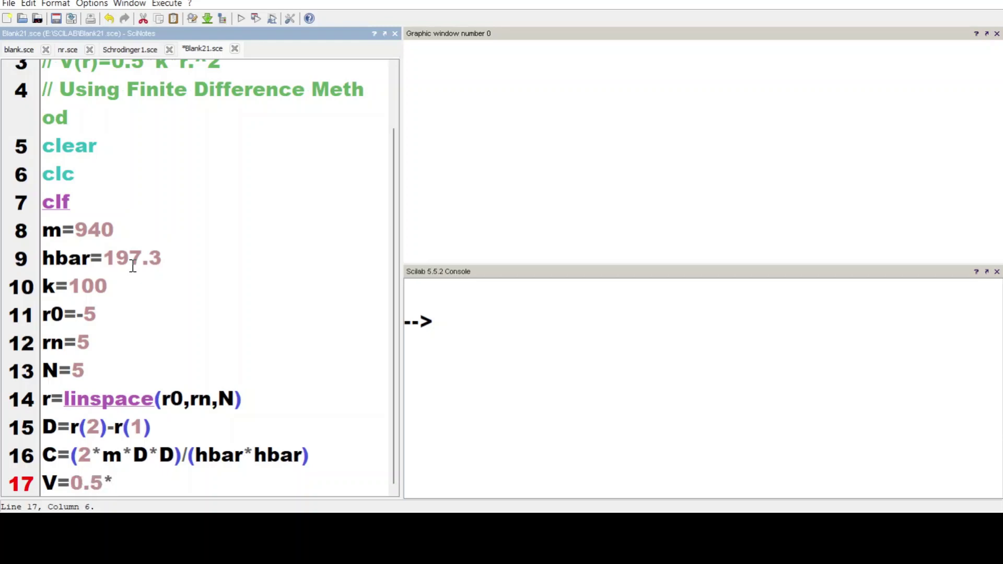
type("k*r.^2")
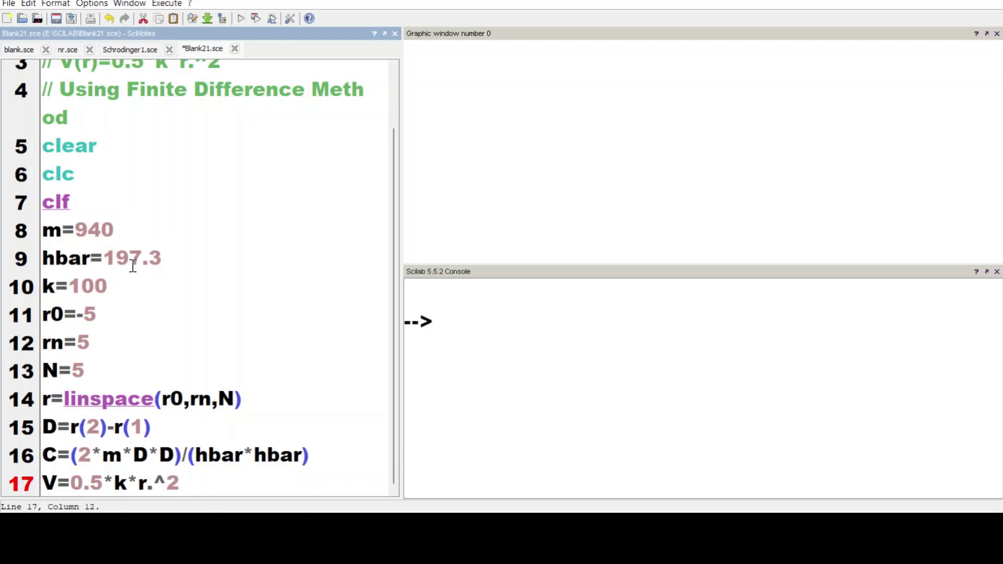
key("Return")
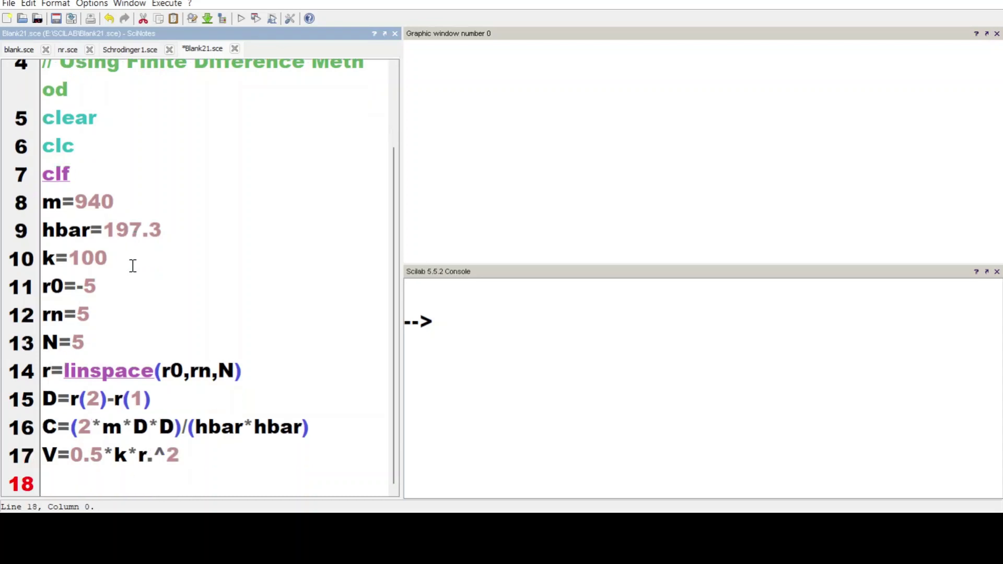
type("H=")
type("zeros(N")
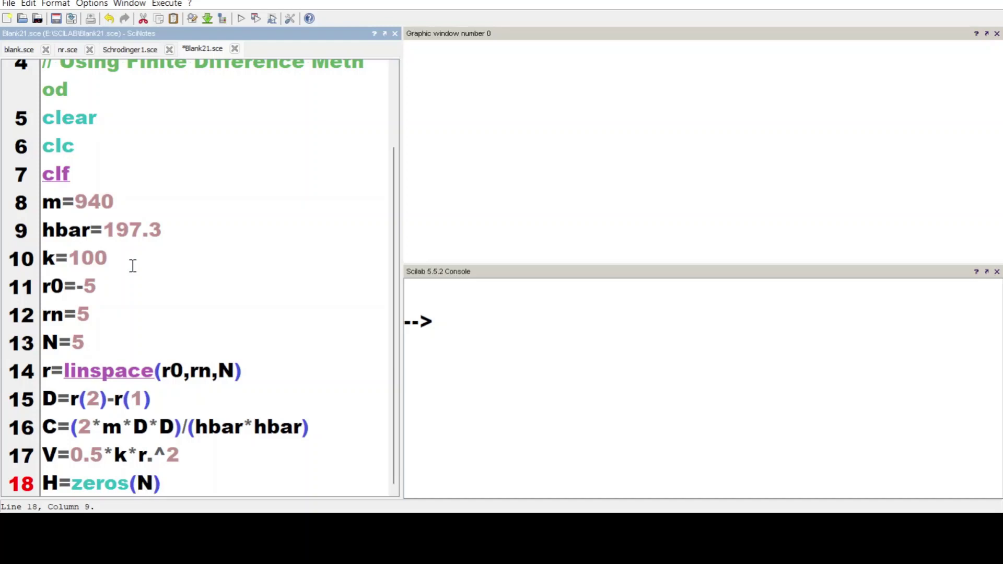
type("-2,N-2)")
Step: Fill H in a for i=1:N-3 loop: diagonal 2+C*V(i+1), off-diagonals -1, closed by end
key("Return")
type("for i=1:N-3")
key("Return")
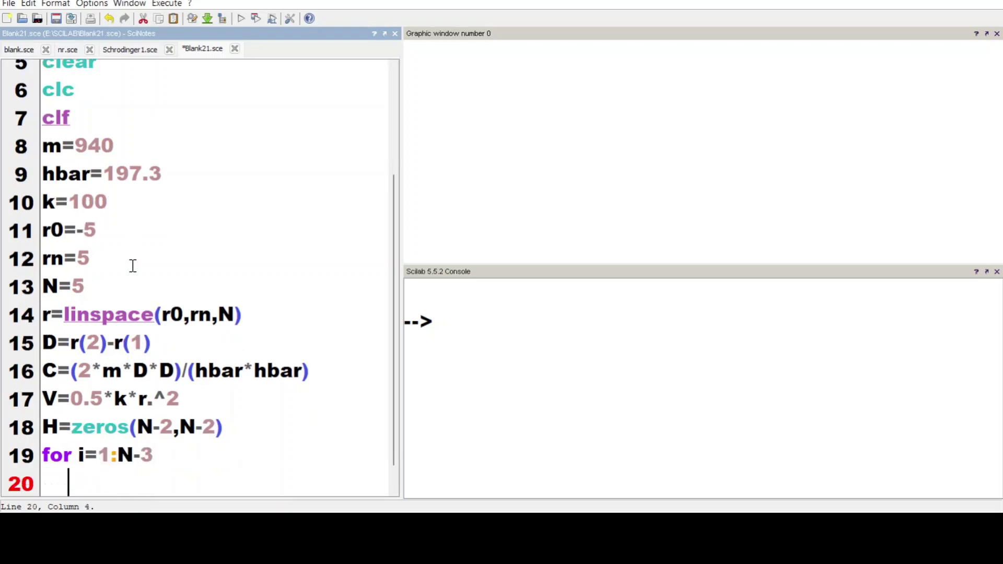
type("A")
key("BackSpace")
type("H(i,i)")
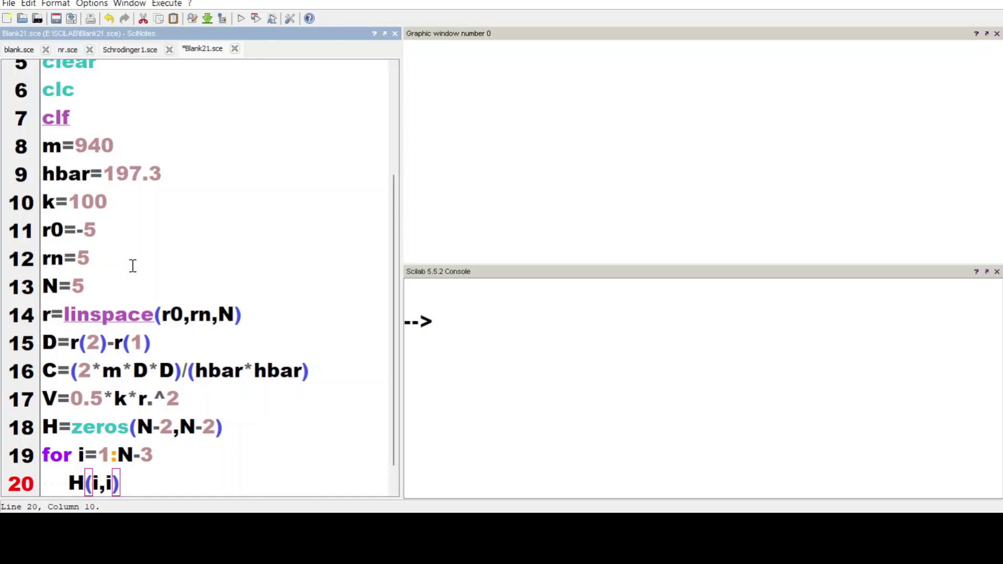
type("=")
type("(2+C*V(")
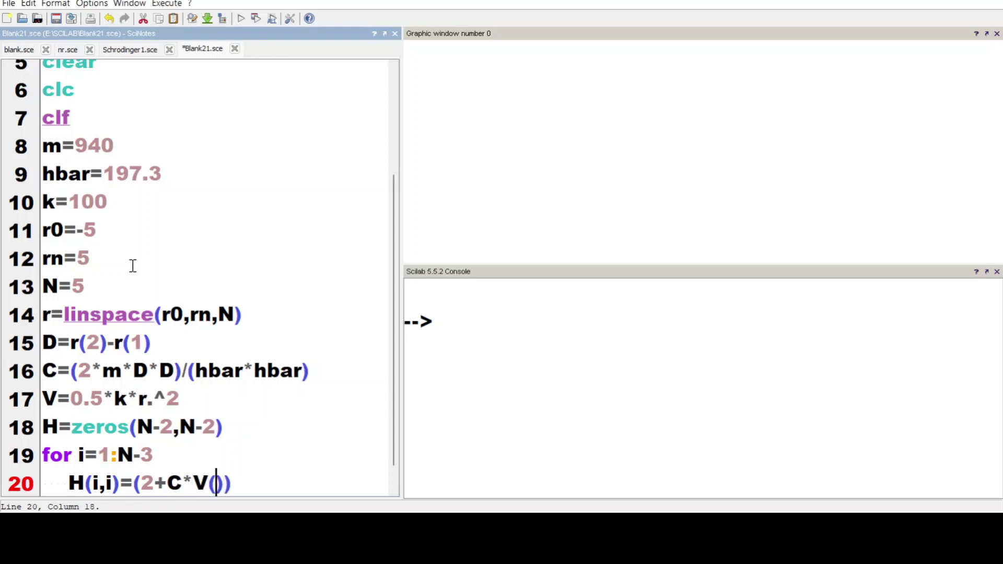
type("i+1")
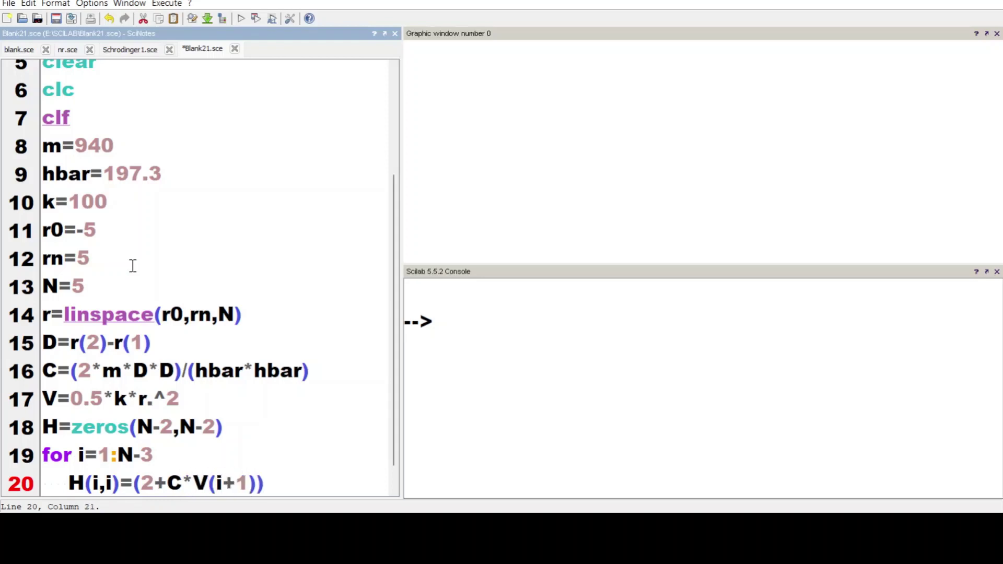
key("End")
key("Return")
type("H(i,i")
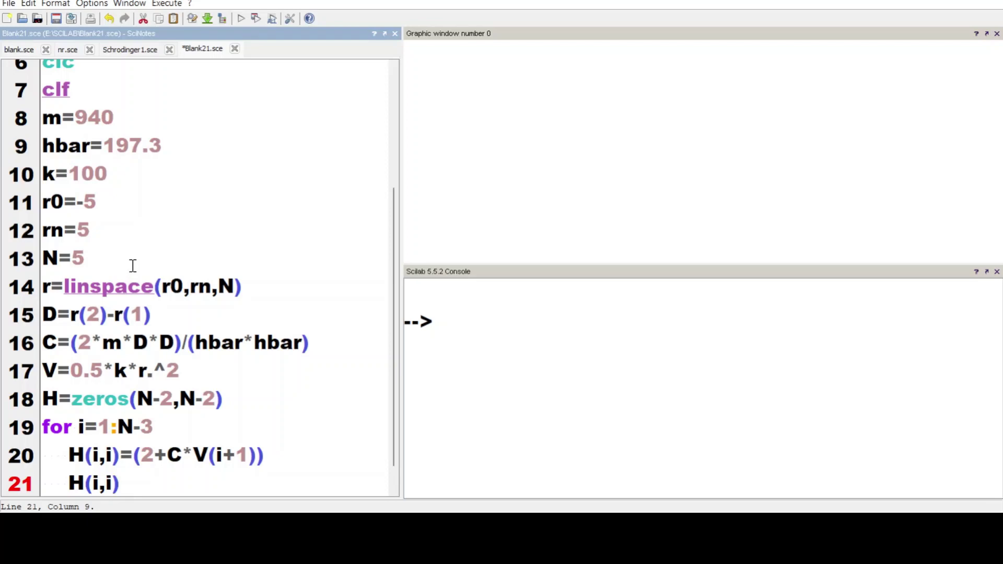
type("+1)=")
type("-1")
key("Return")
type("H")
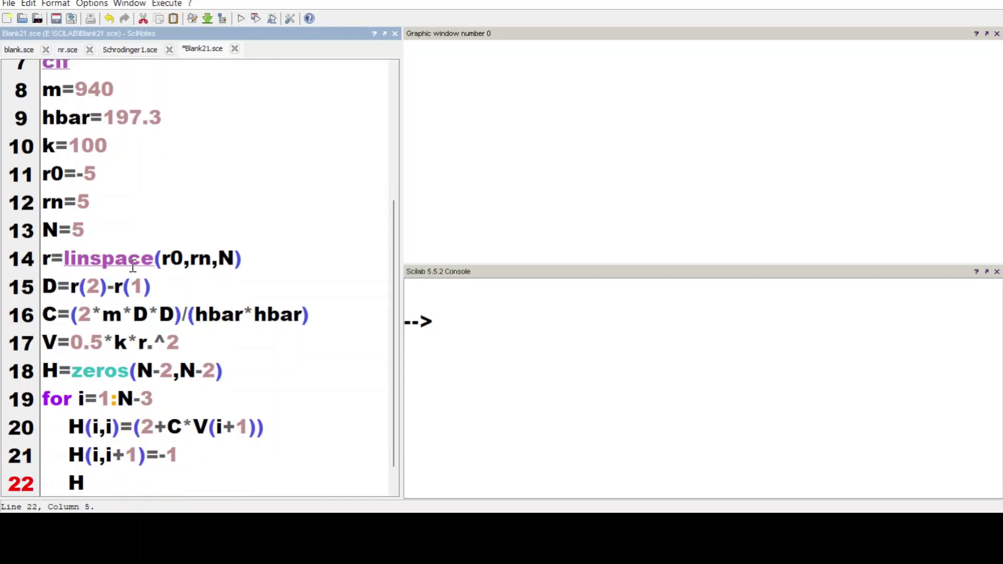
type("(i+1,i)")
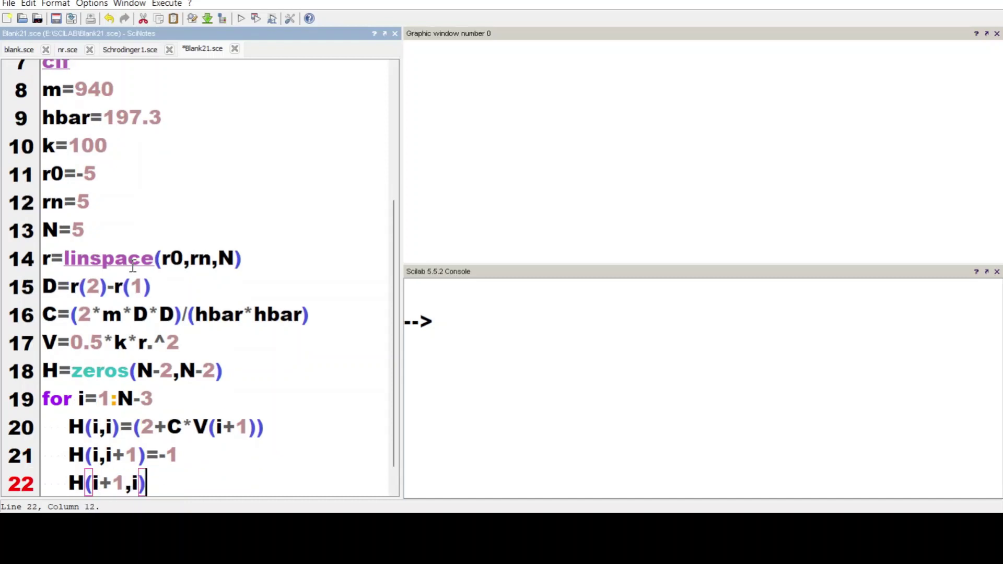
type("=-1")
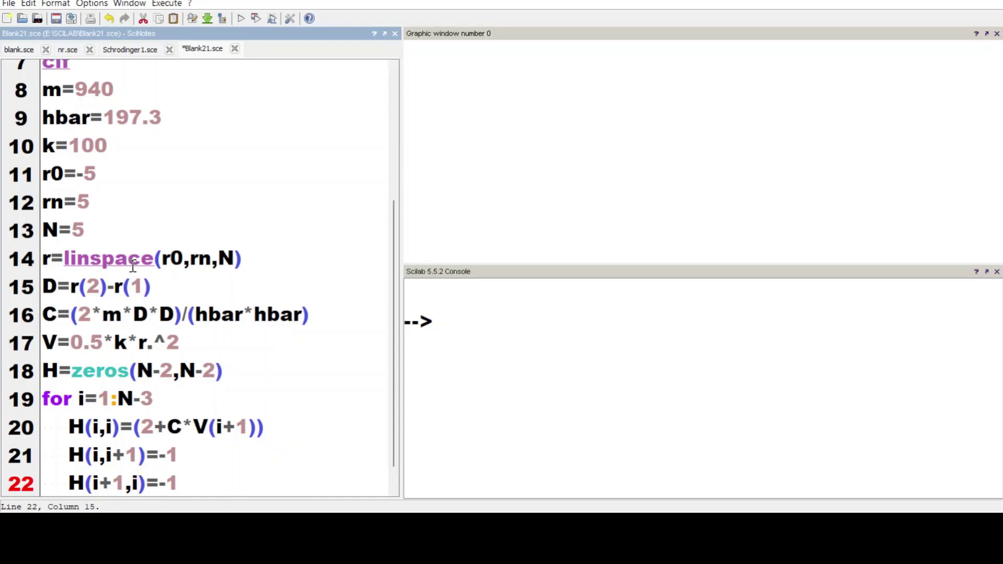
scroll(157, 302, "down", 1)
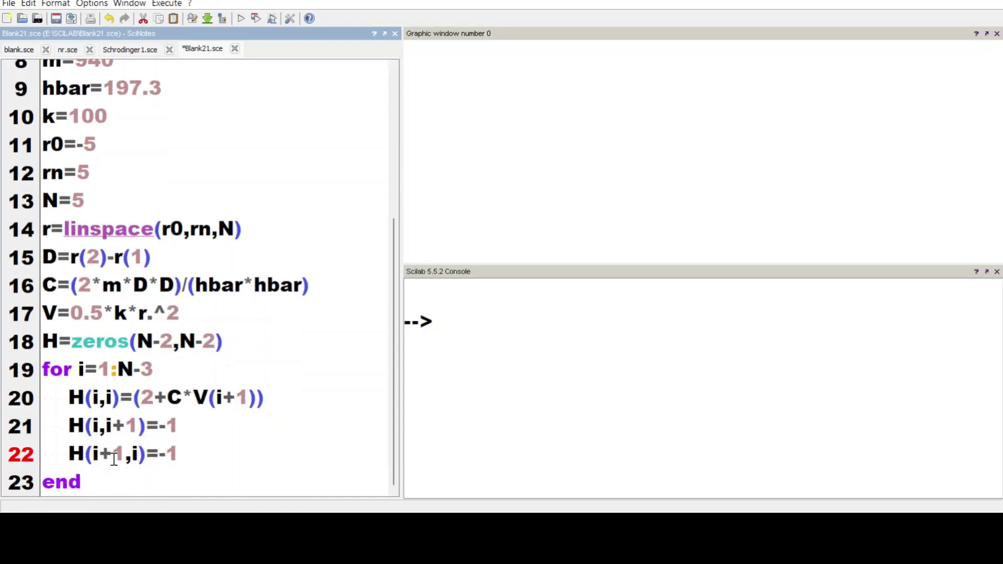
Step: After the loop, set H's last diagonal element H(N-2,N-2)=2+C*V(N-1)
left_click(103, 478)
key("Return")
type("H(n")
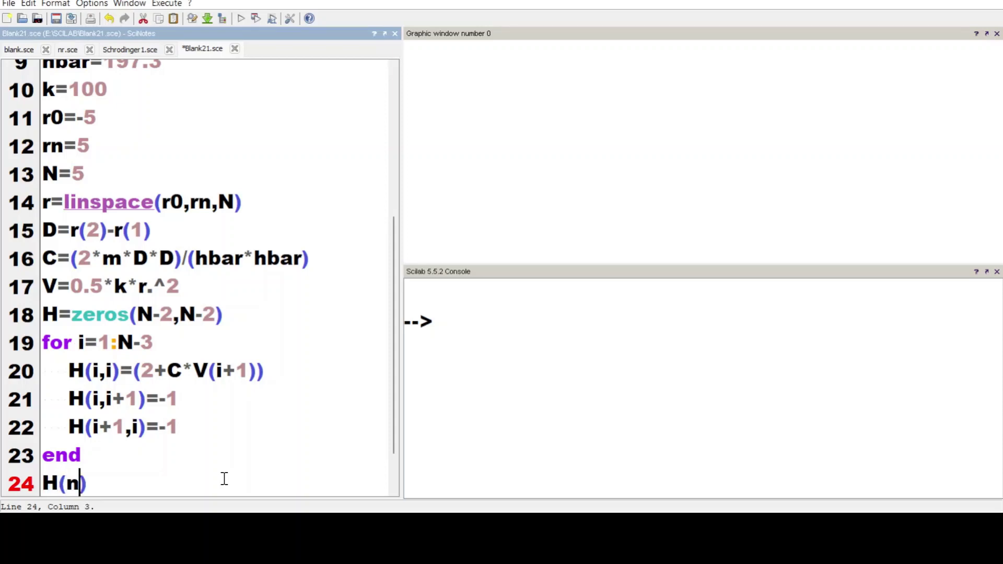
type("-2")
key("BackSpace")
key("BackSpace")
key("BackSpace")
type("N-2,N-2")
key("End")
type("=2+C*V()")
key("Left")
type("N-1")
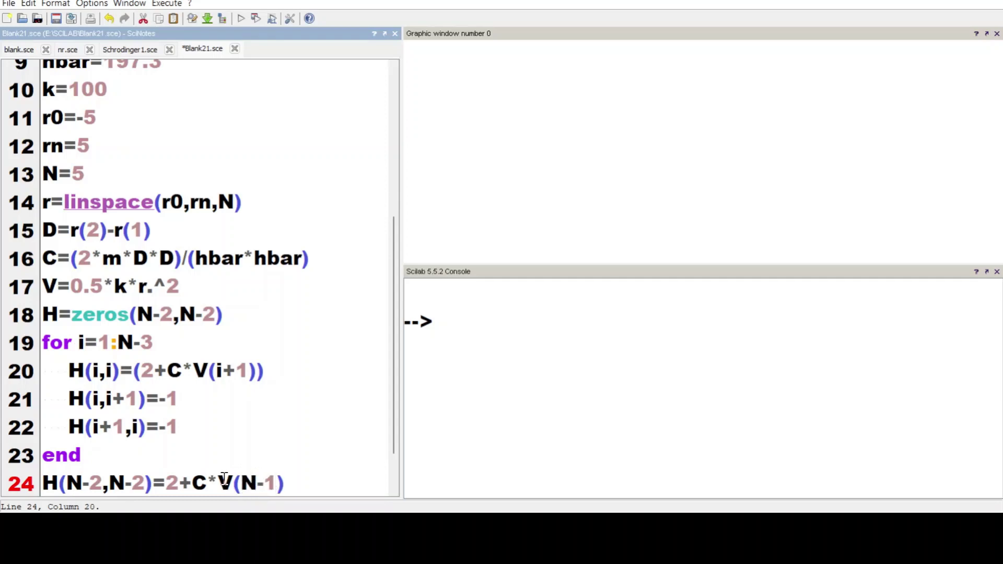
key("Right")
Step: Add H=H./C, [Vec,E]=spec(H) and E=diag(E) for the eigen decomposition
key("Return")
type("H=")
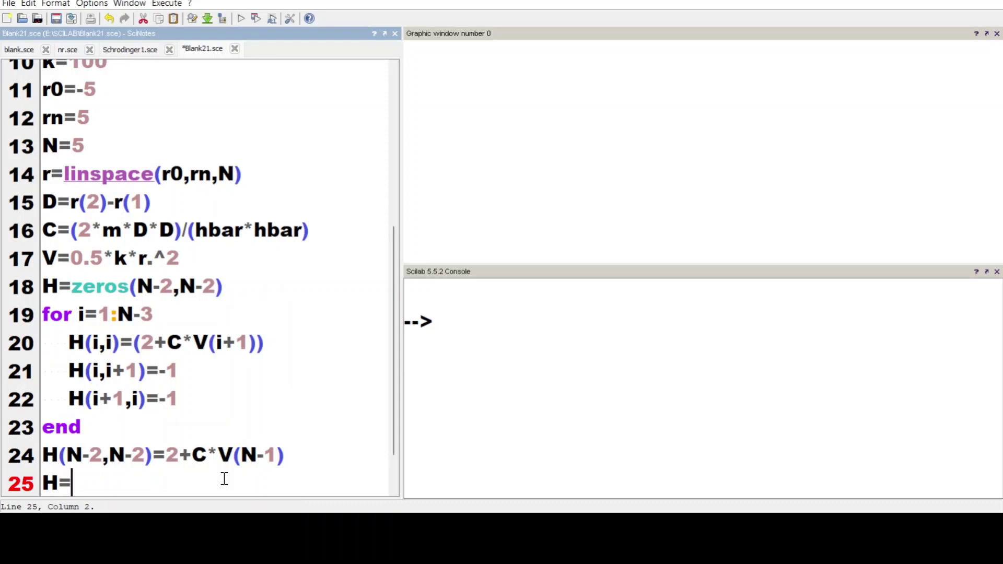
type("H ./C")
key("Return")
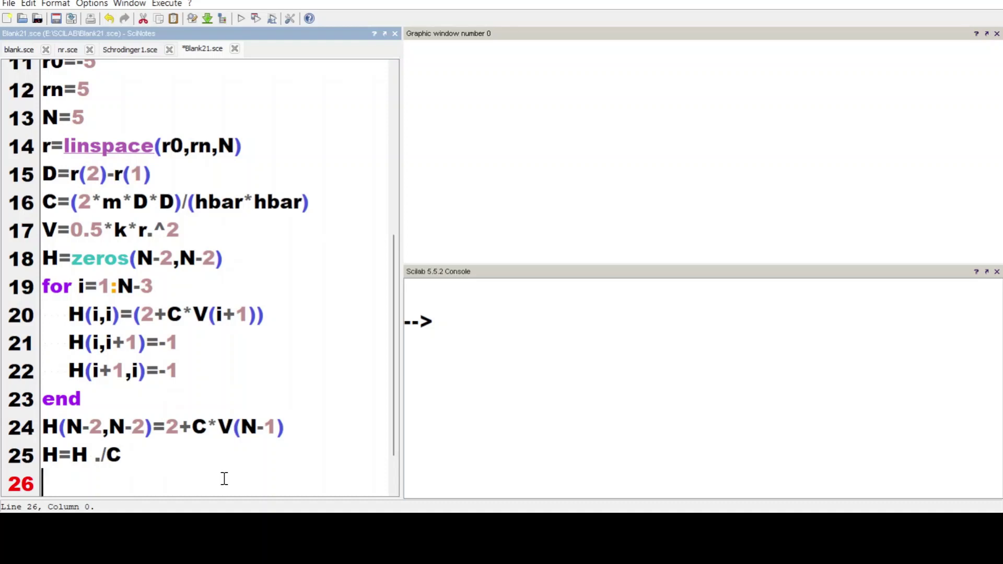
type("[Vec,E]=")
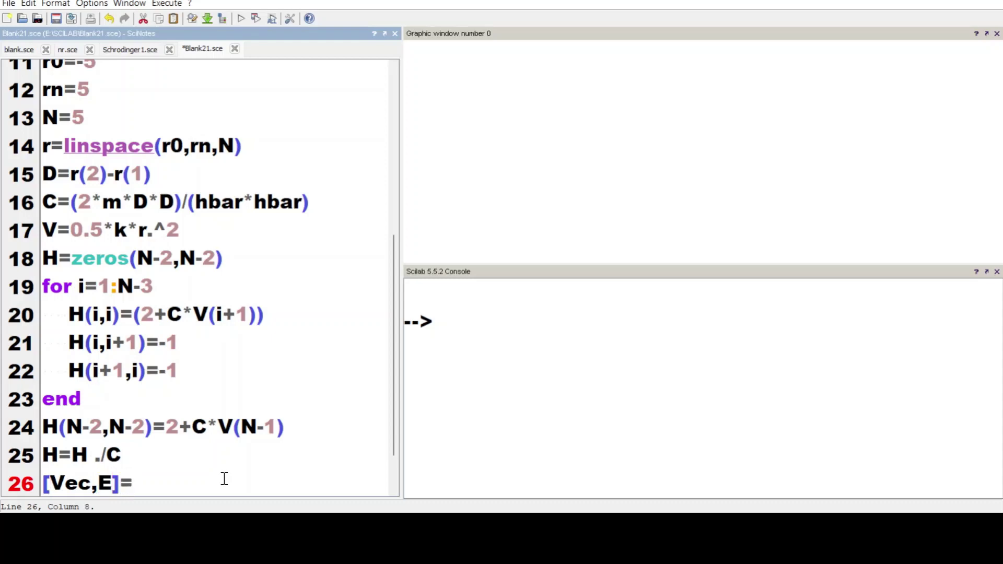
type("spec(H)")
key("Return")
type("E=diag(E")
key("Return")
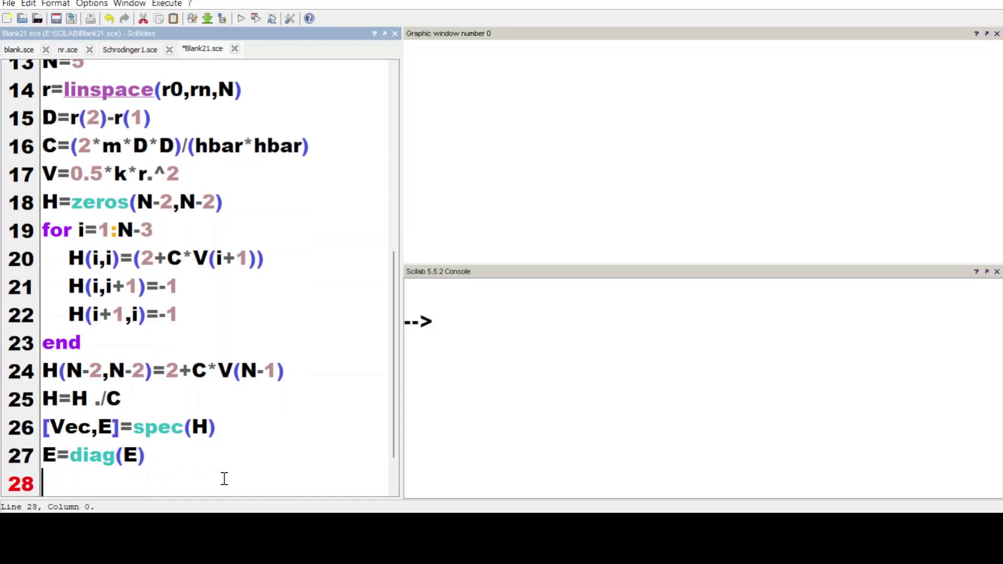
type("for i=")
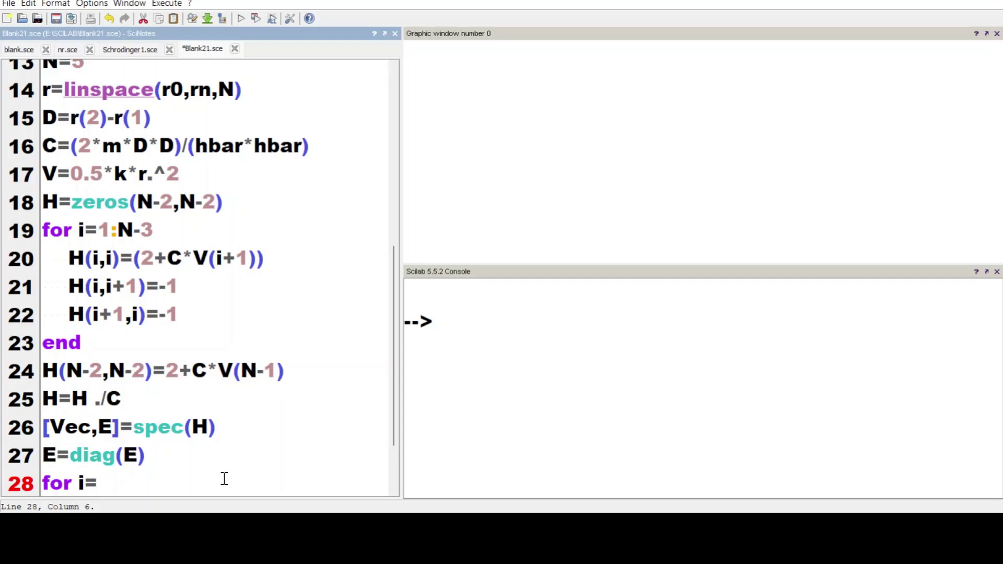
type("1:3")
Step: Write a for i=1:3 loop printing each energy with mprintf("\n E(%d)=%3.5f",i,E(i))
key("Return")
type("mprintf(\"\\n E")
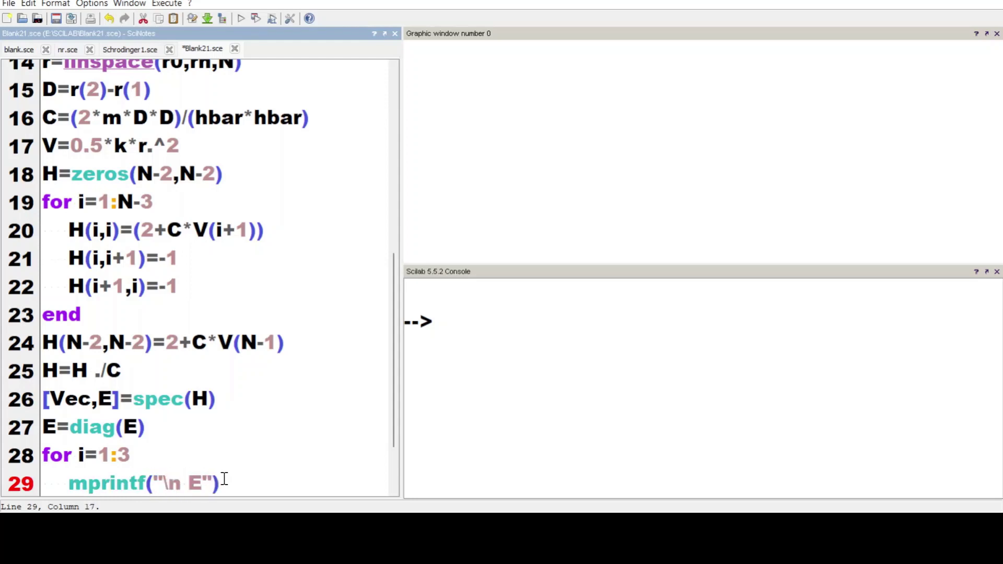
type("(")
type("%d)")
type("=%3.5")
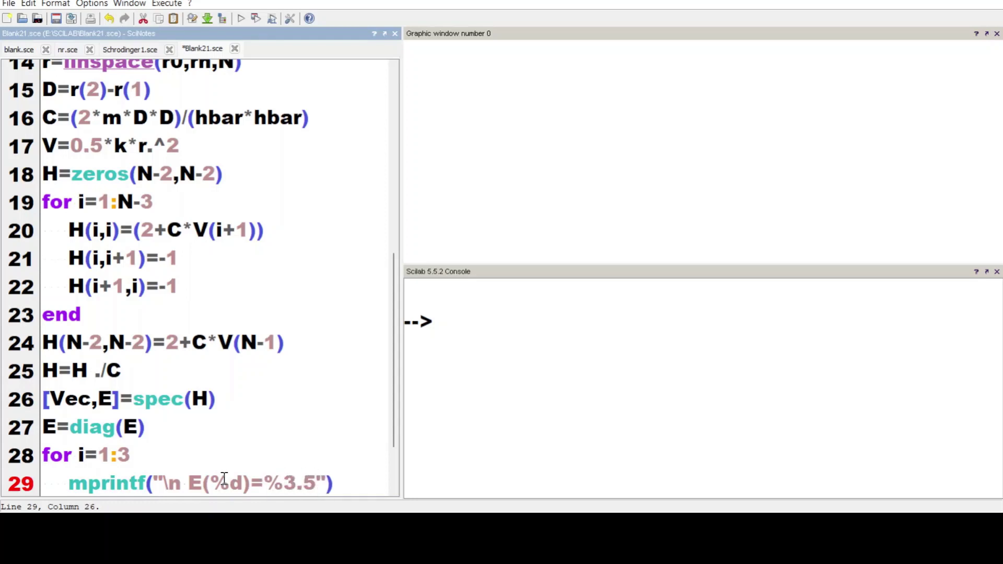
type("f")
key("Right")
type(",i")
type(",")
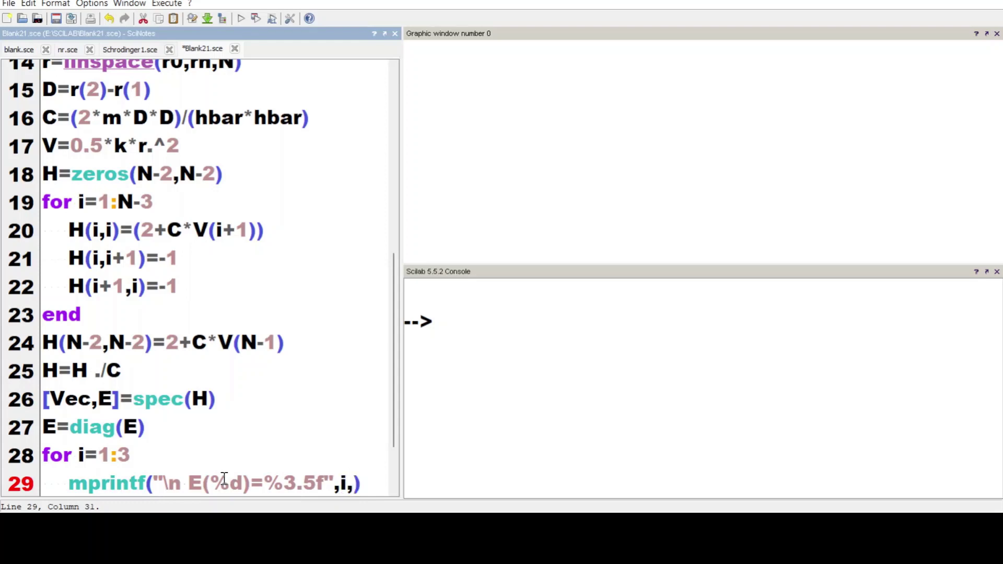
type("E(")
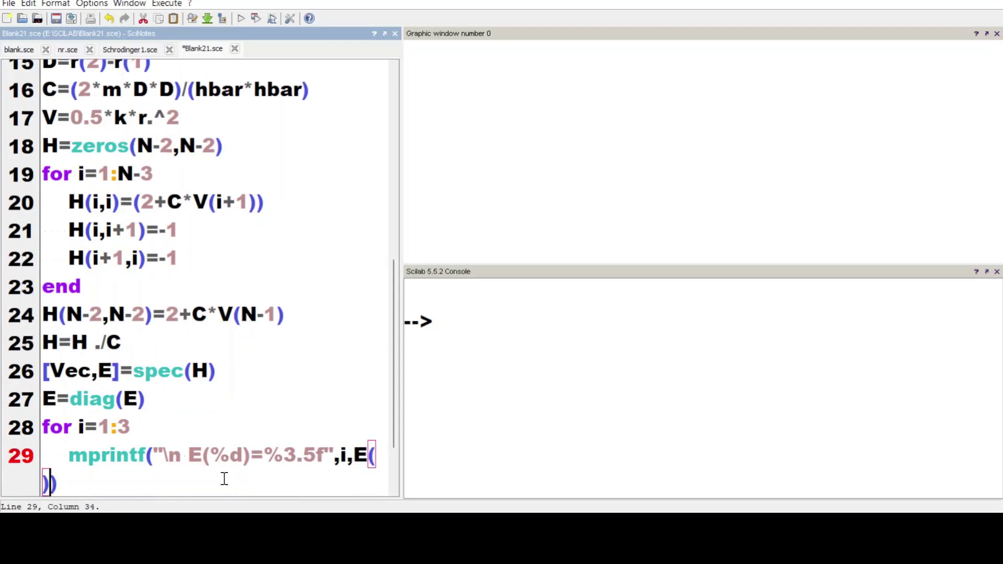
type("i")
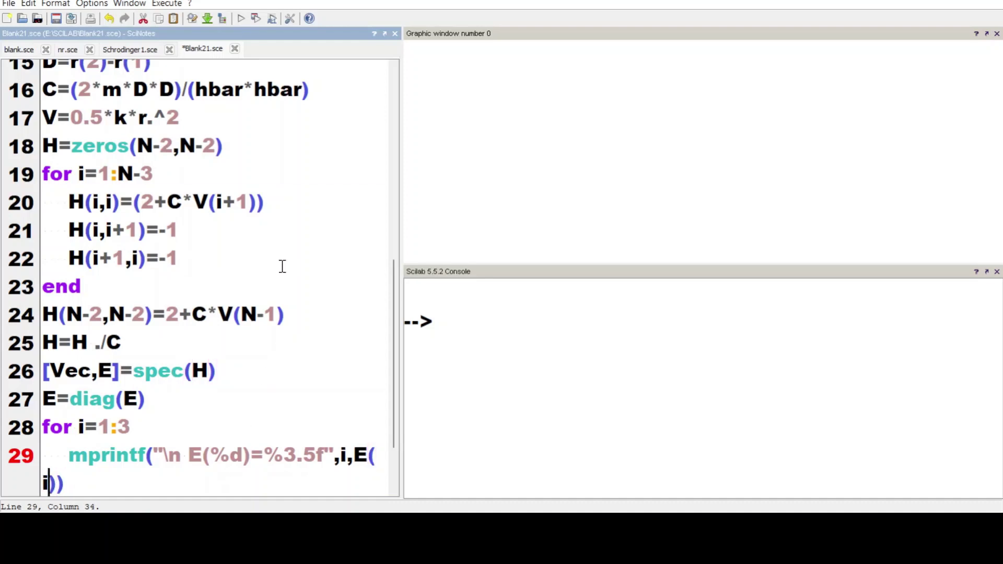
Step: Run the script, then change N to 500 and rerun
left_click(257, 19)
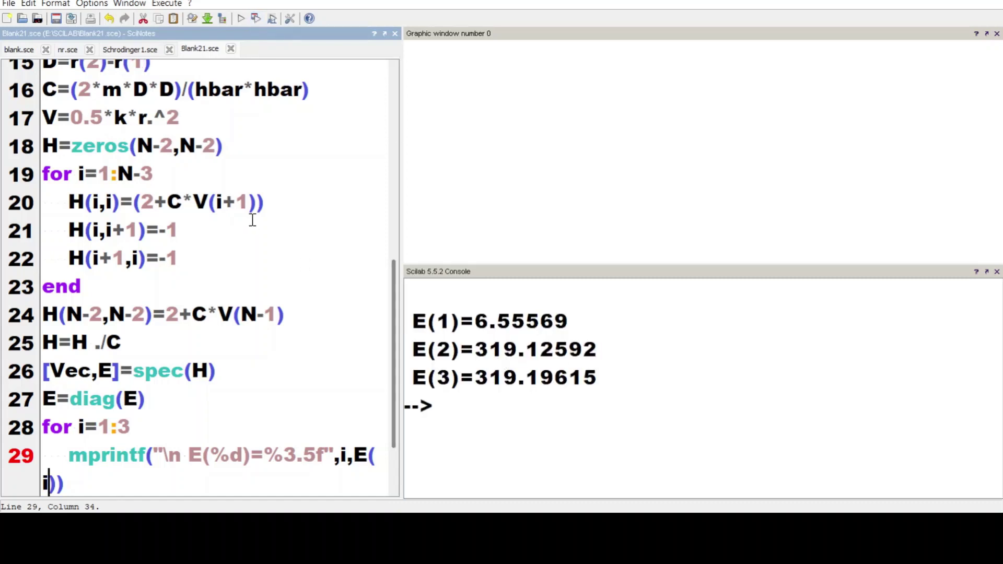
scroll(253, 218, "up", 5)
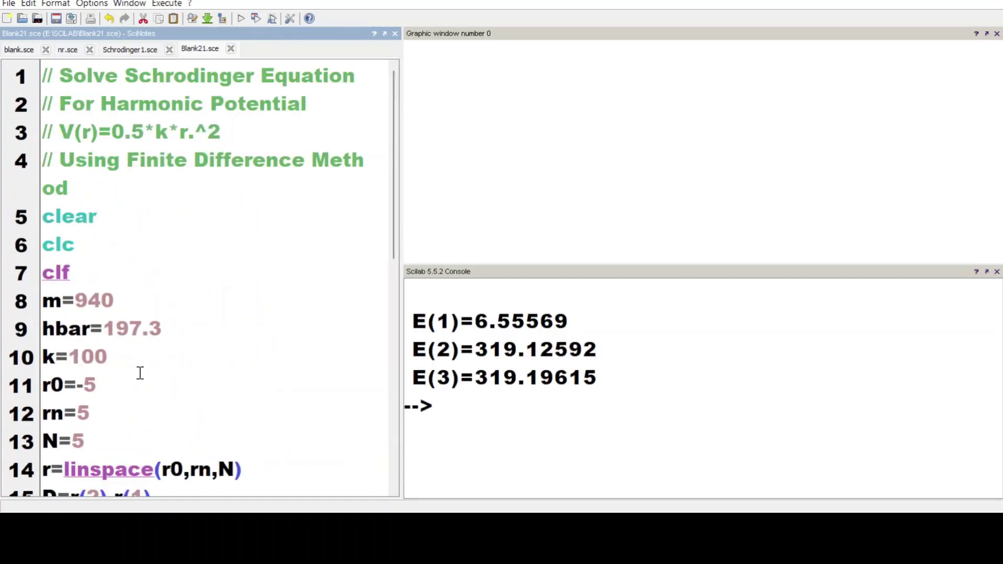
left_click(96, 442)
type("00")
left_click(256, 18)
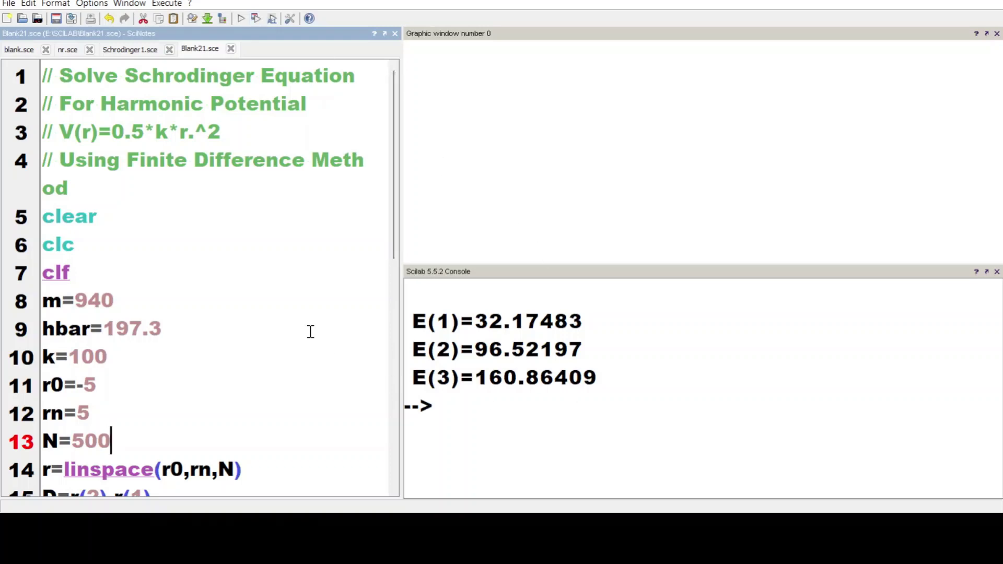
scroll(310, 332, "down", 5)
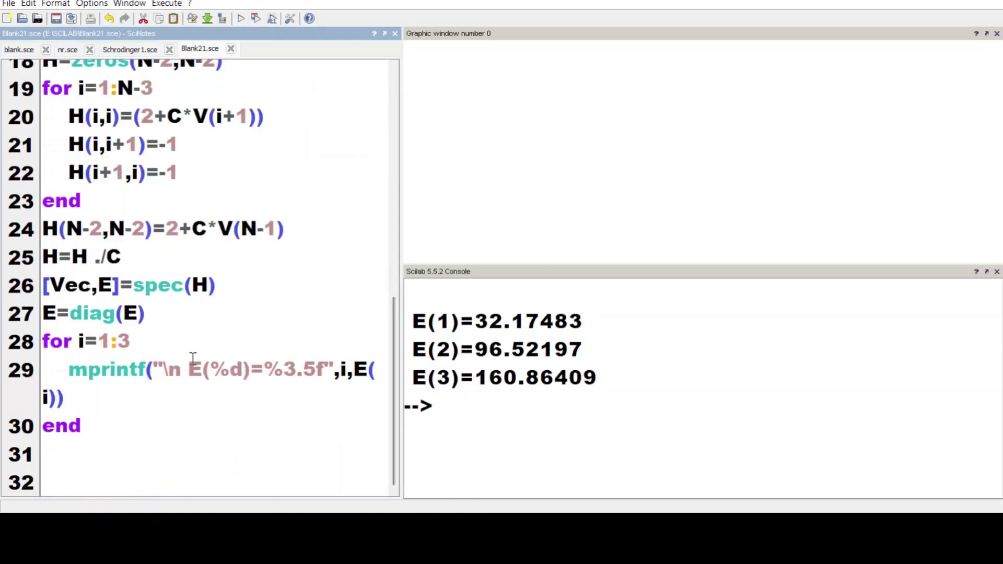
Step: Append ' MeV' to the energy format and extend the loop to i=1:4, rerunning each time
left_click(323, 367)
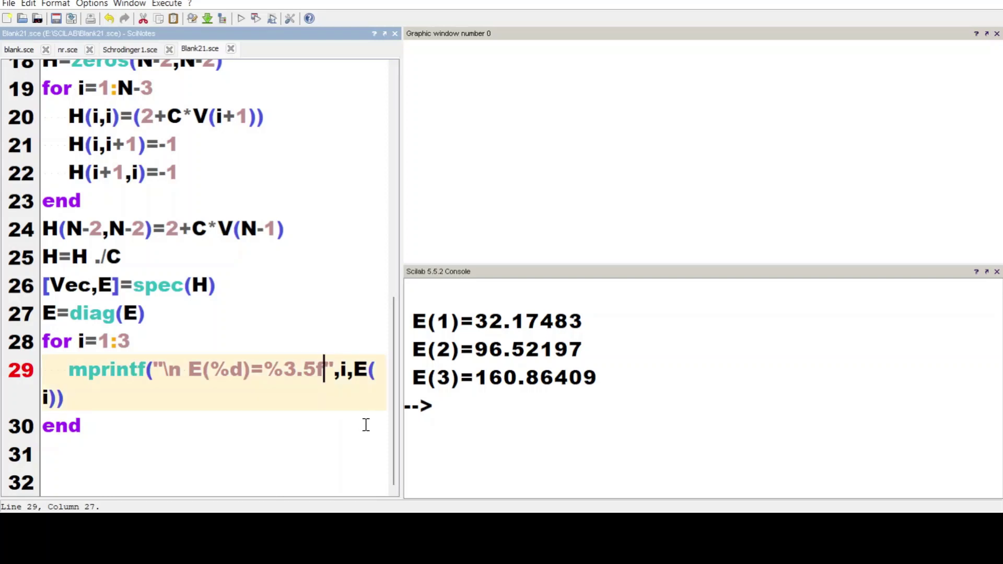
type("MeV")
left_click(257, 18)
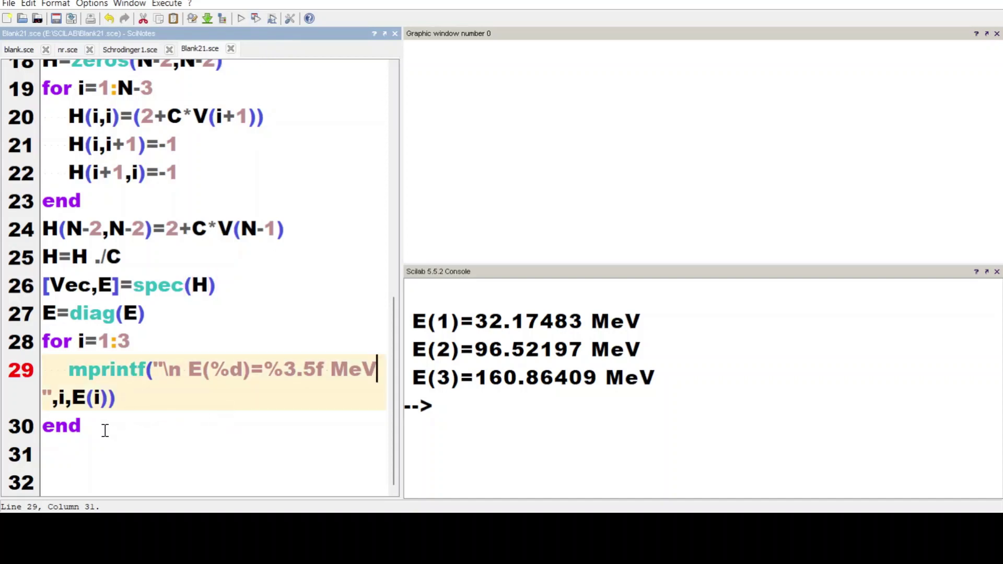
left_click(160, 339)
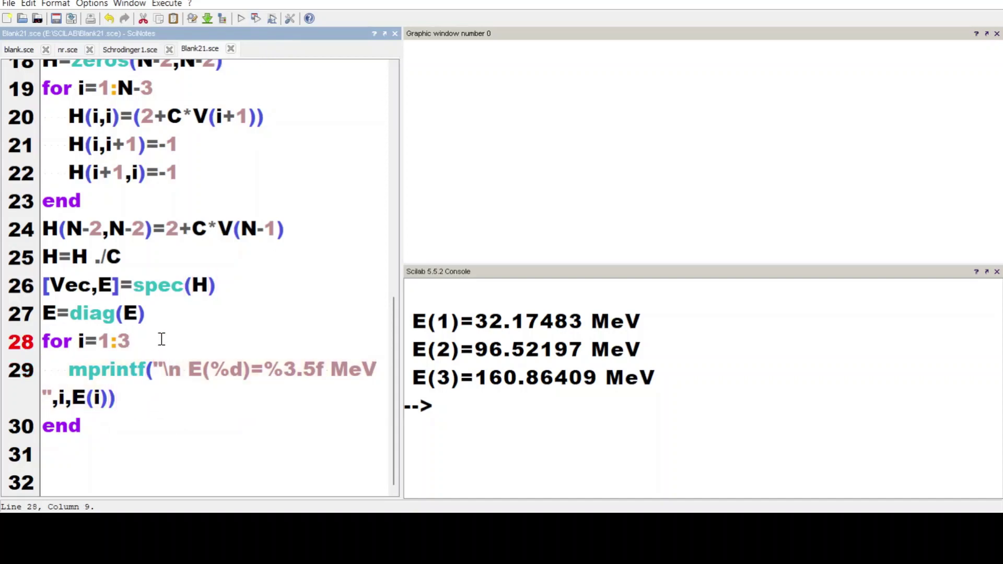
key("BackSpace")
type("4")
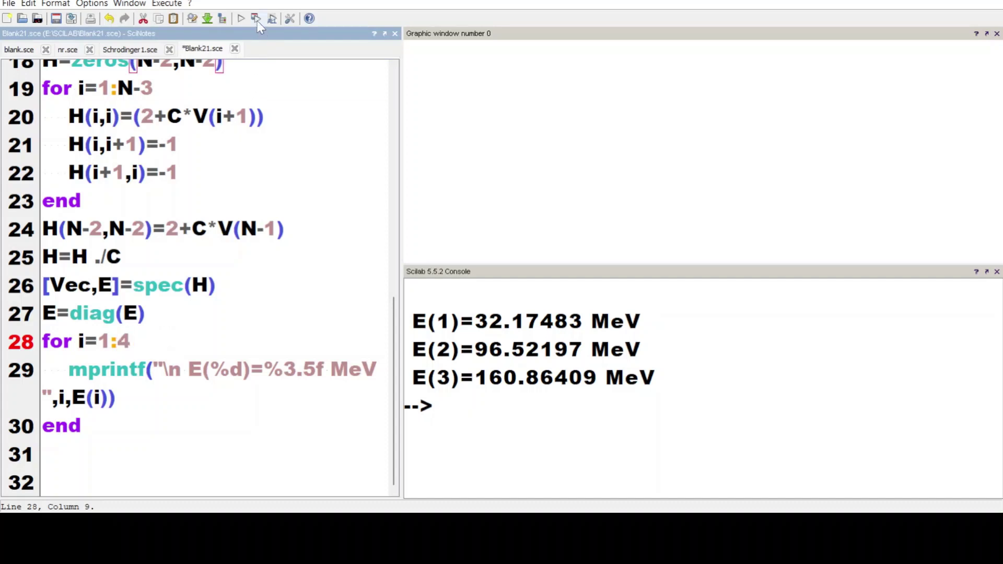
left_click(256, 19)
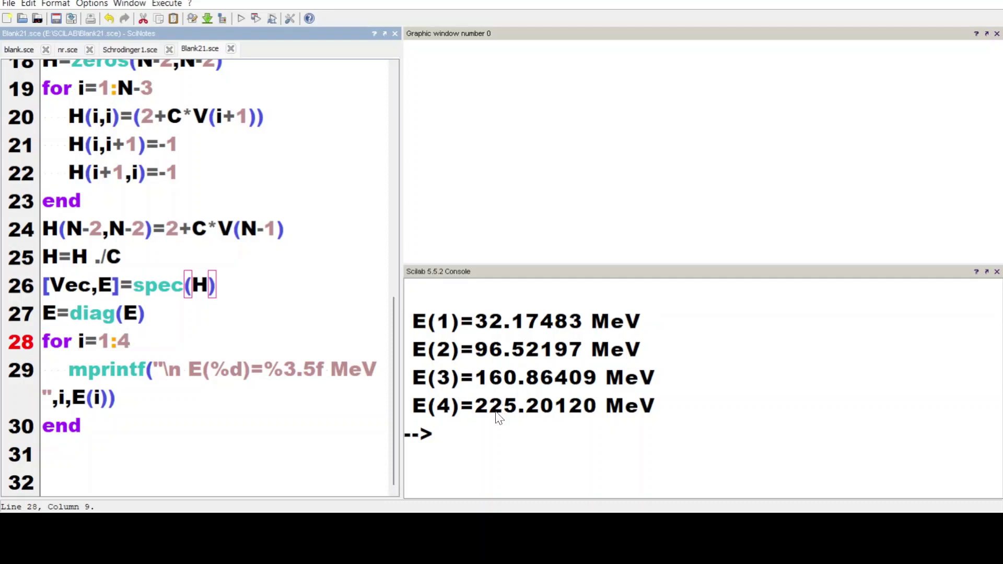
Step: Start a second for i=1:4 loop taking V1=Vec(:,i), padded as V1=[0;V1;0]
left_click(154, 432)
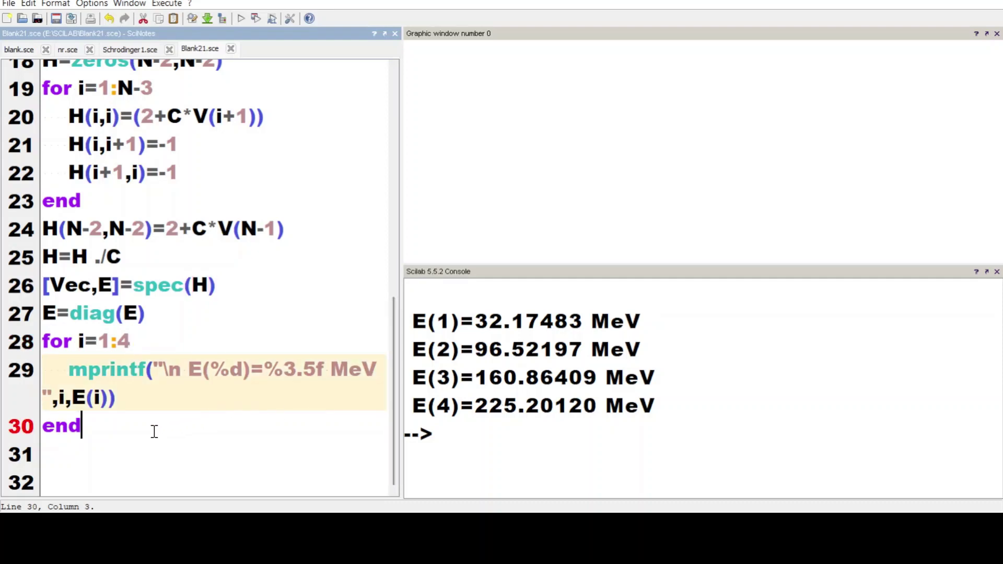
key("Return")
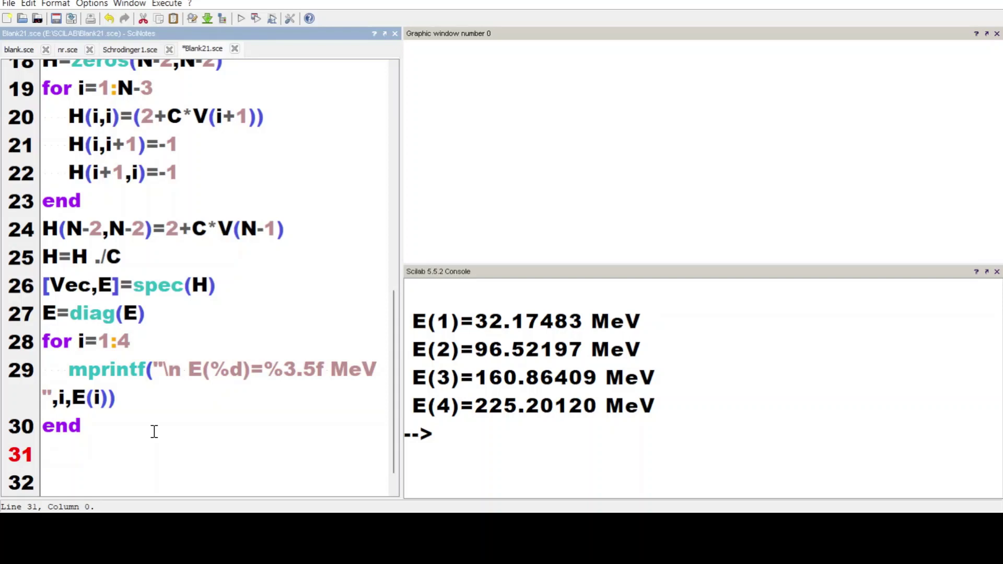
type("for i=1:")
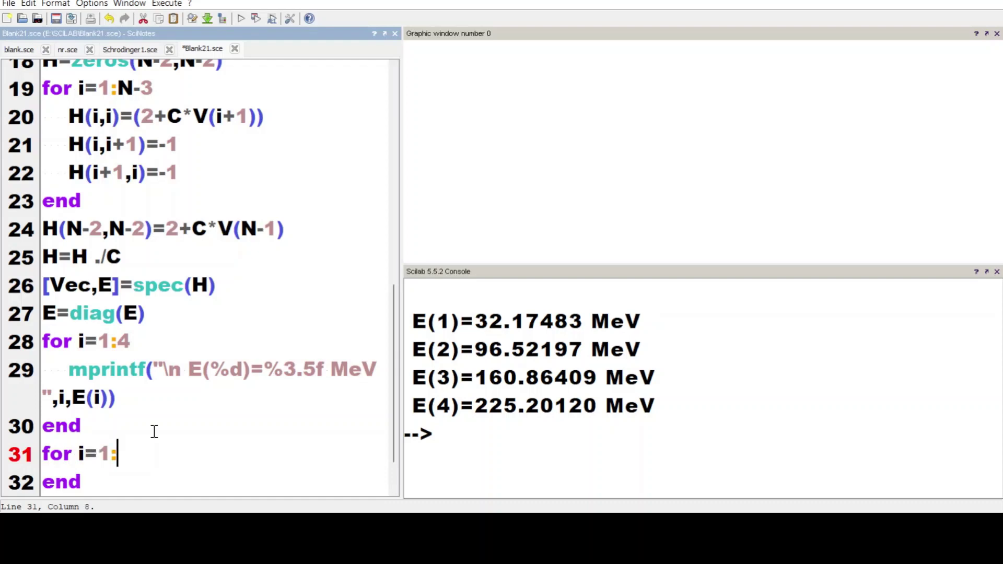
type("4")
key("Return")
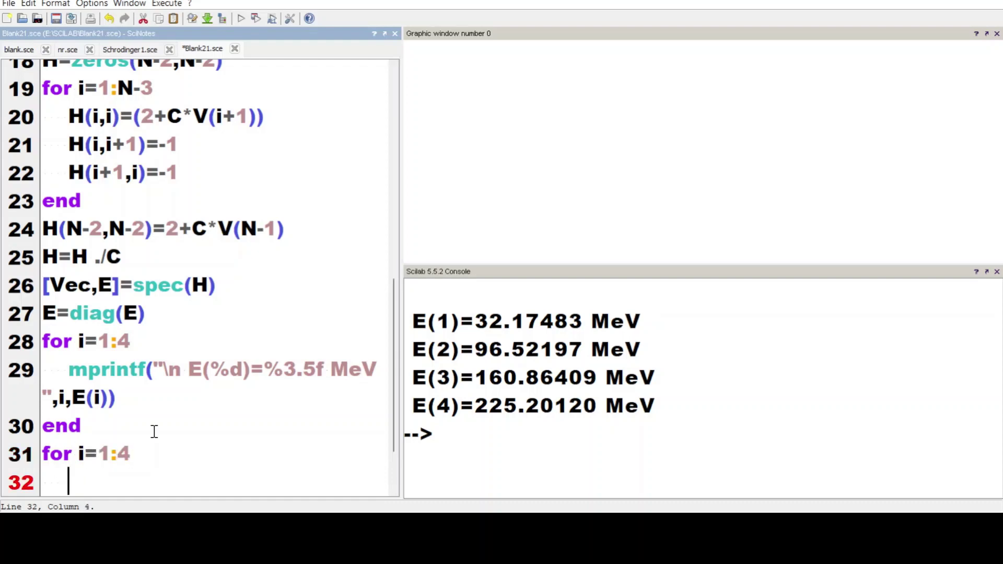
type("V1=Vec(")
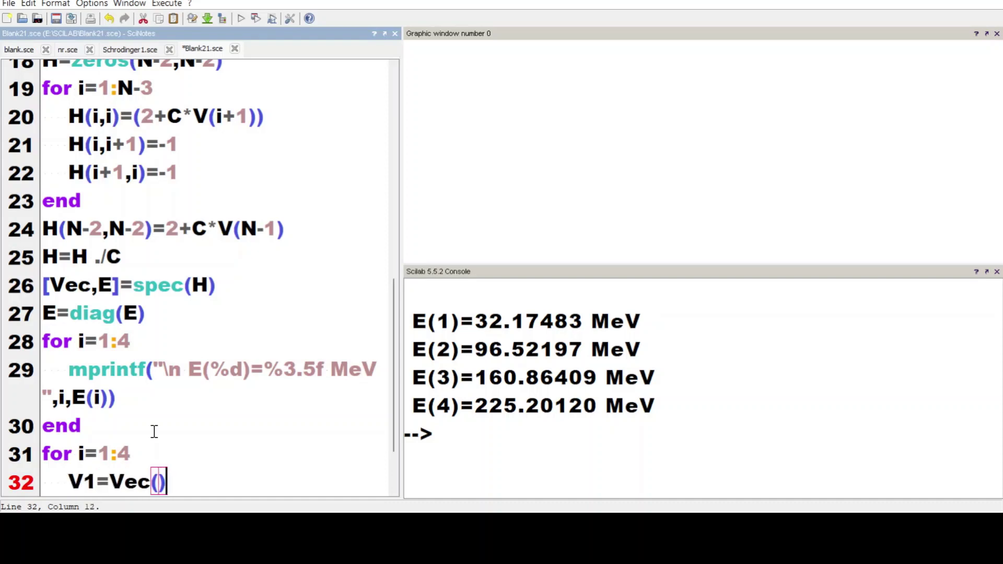
type(":,i")
key("Right")
key("Return")
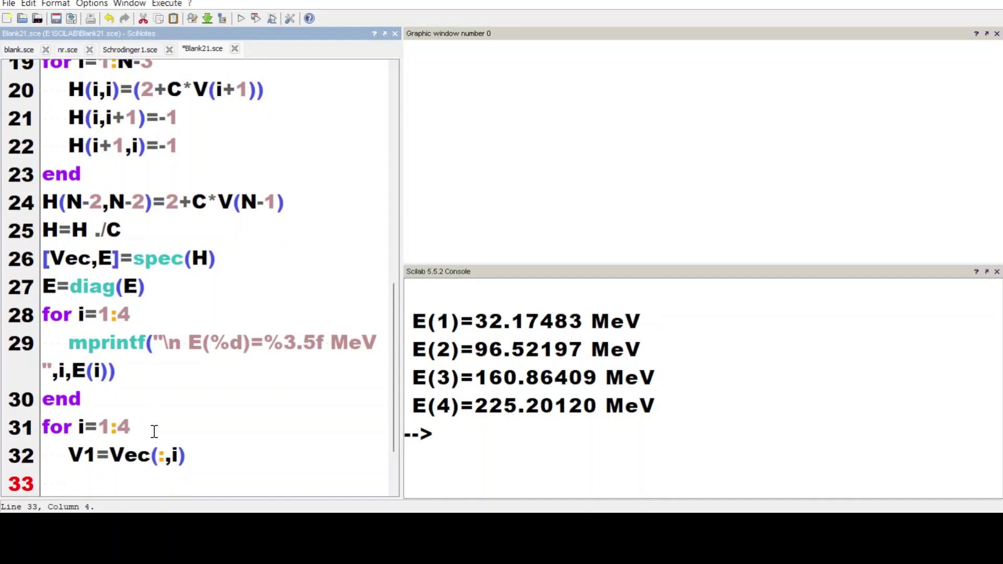
type("V1=[0,")
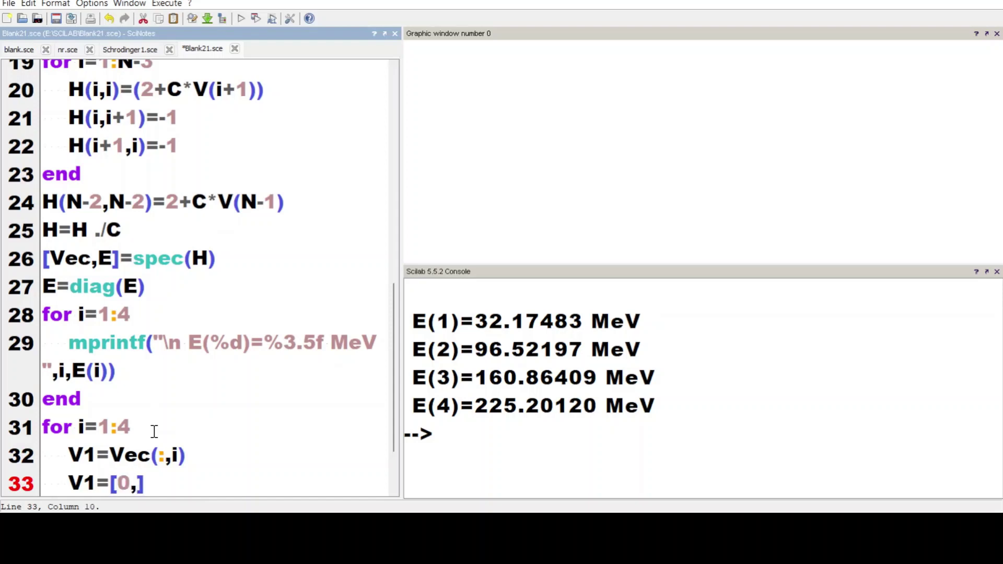
key("BackSpace")
type(";")
type("V1;0]")
Step: Plot each padded column with plot2d3(r,V1,i) in subplot(2,2,i)
key("Return")
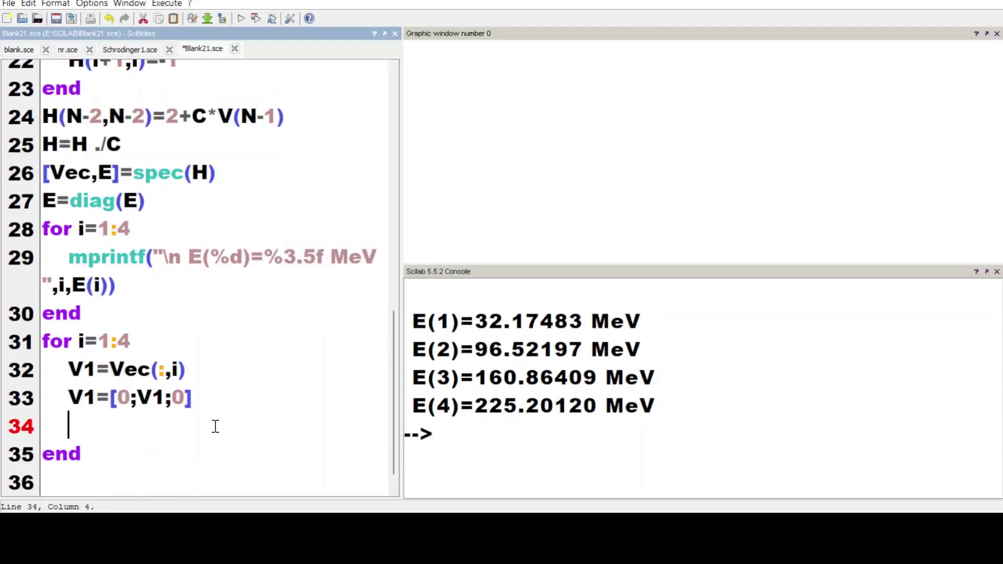
type("plot2d3(r,V1,i)")
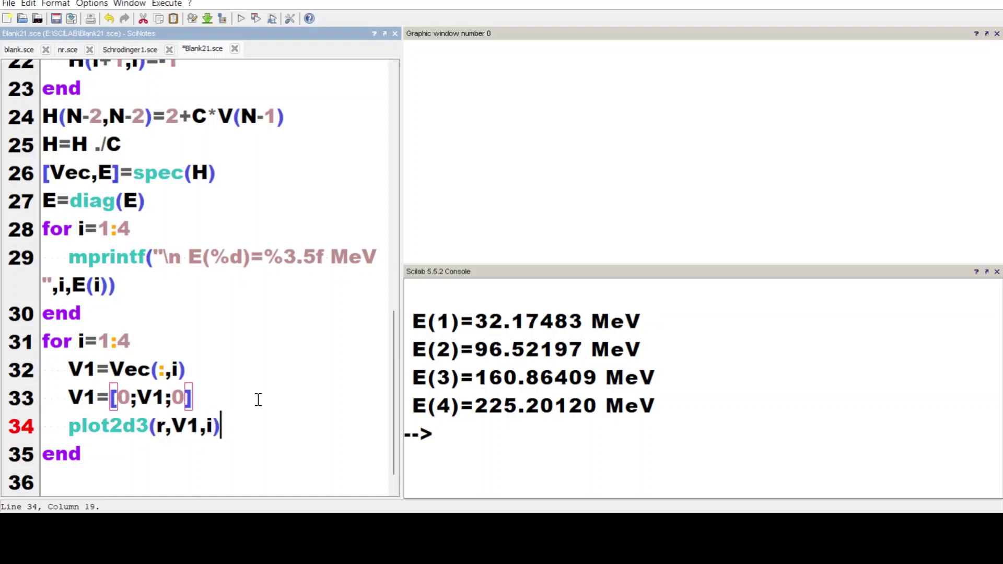
left_click(235, 399)
key("Return")
type("subplot*")
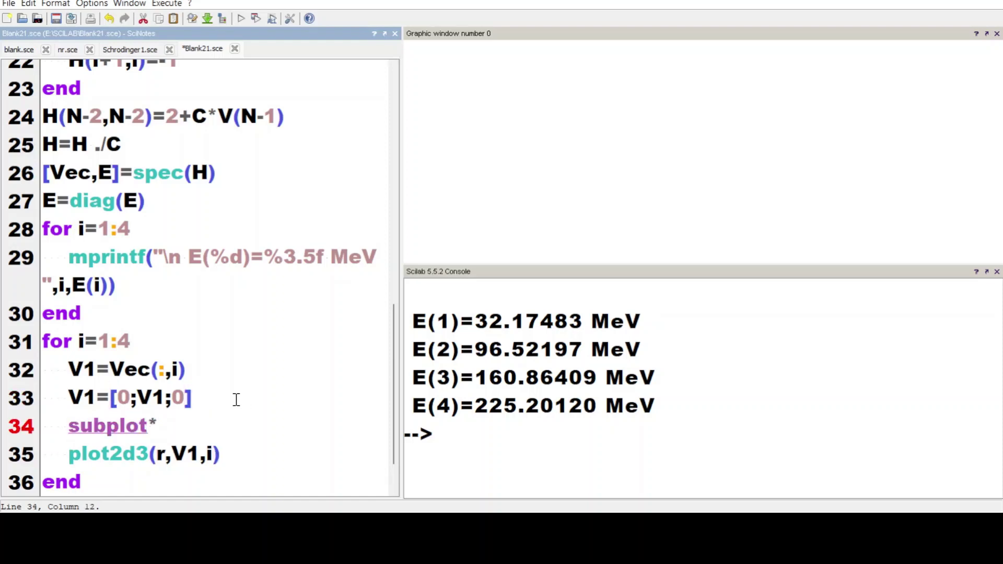
key("BackSpace")
type("*")
key("BackSpace")
type("(2,2,")
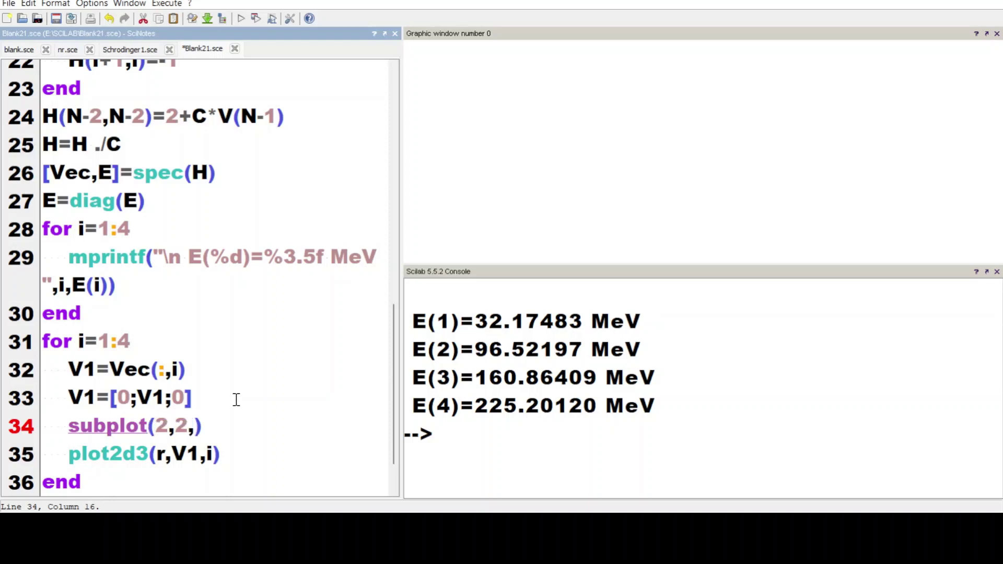
type("i")
Step: Via a=gca(), set axes thickness 3, font size 3, font style 4, box on, curve thickness 3
left_click(242, 455)
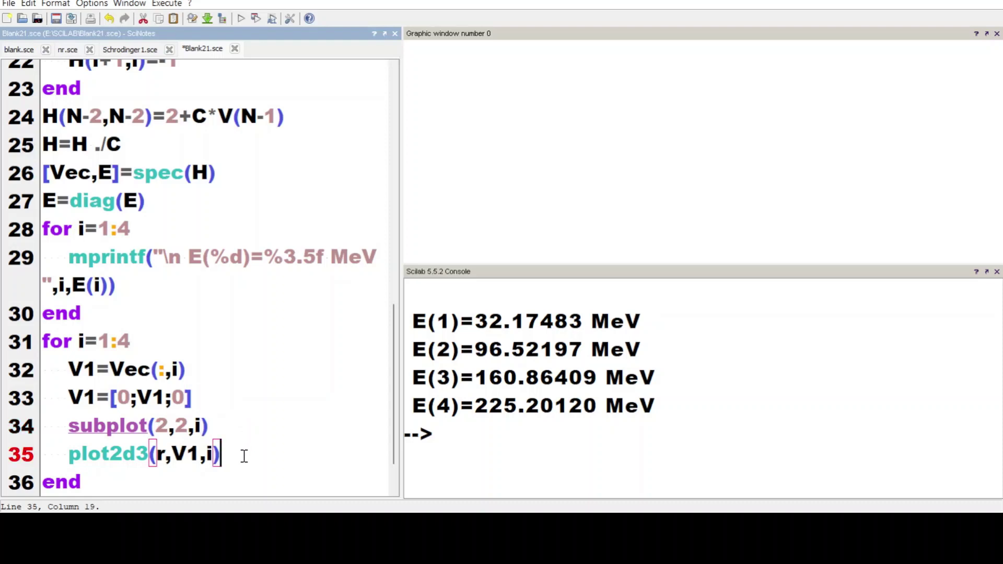
key("Return")
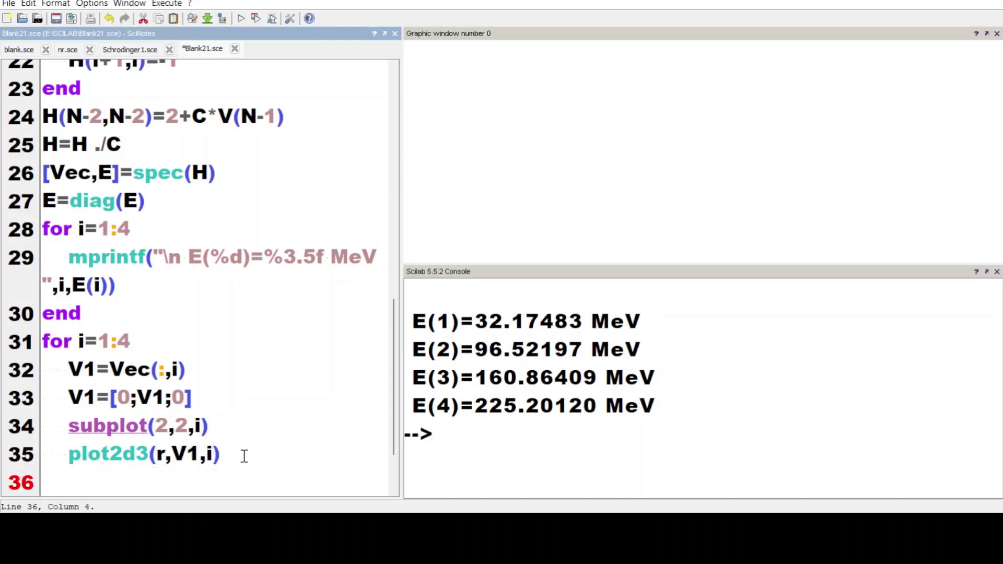
type("a=gca()")
key("Return")
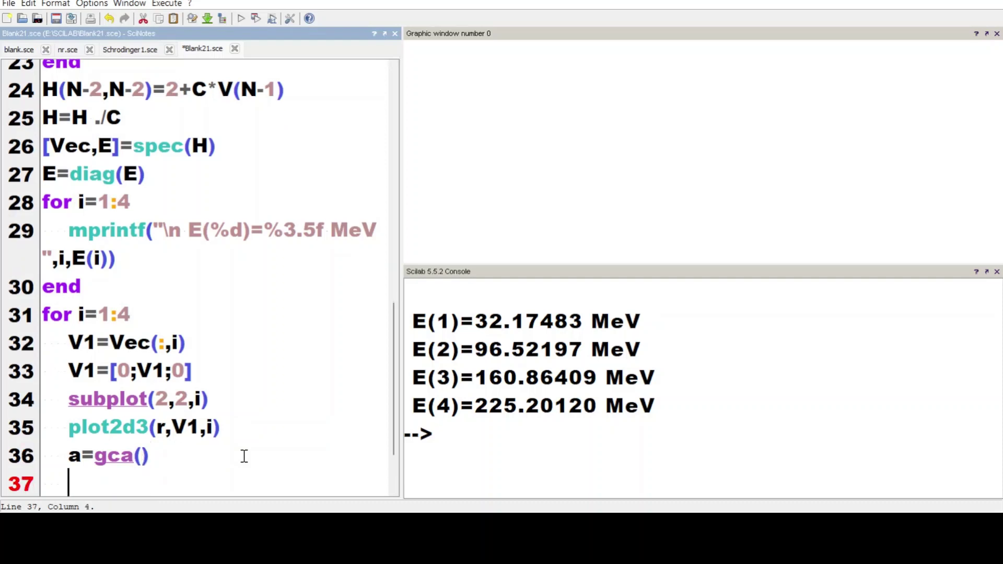
type("a.thickness=3")
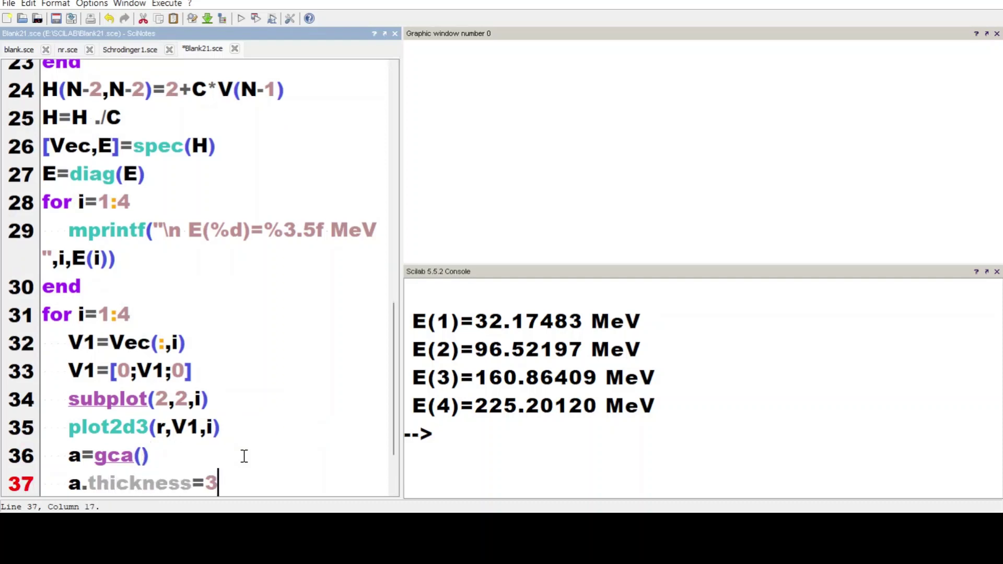
key("Return")
type("a.font_size=")
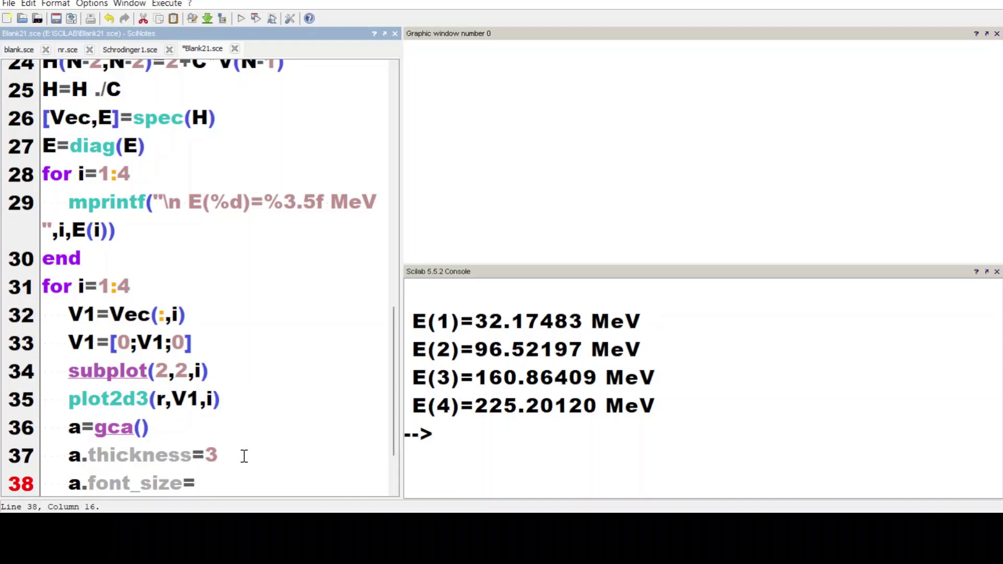
type("3")
key("Return")
type("a.font_style=4")
key("Return")
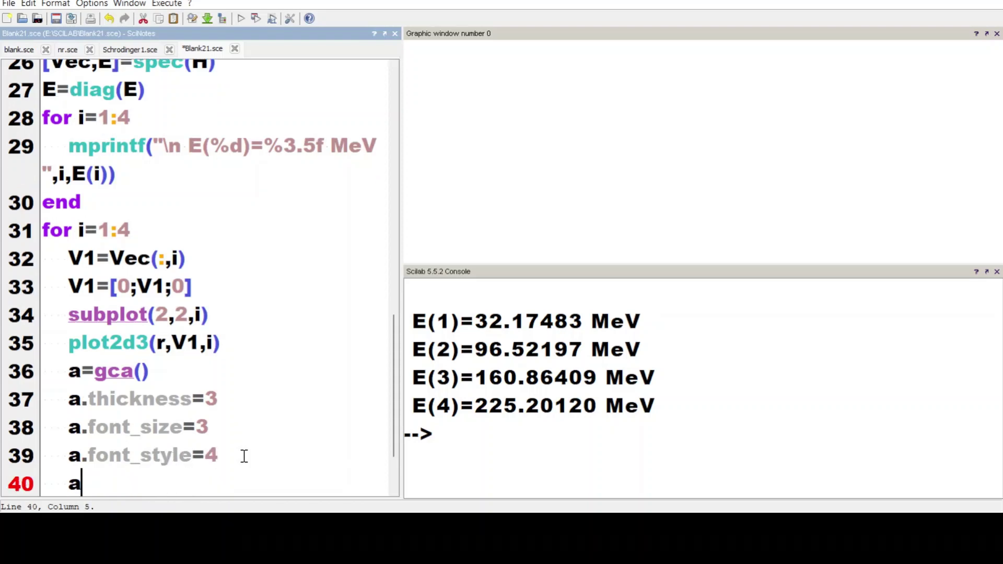
type(".box=\"")
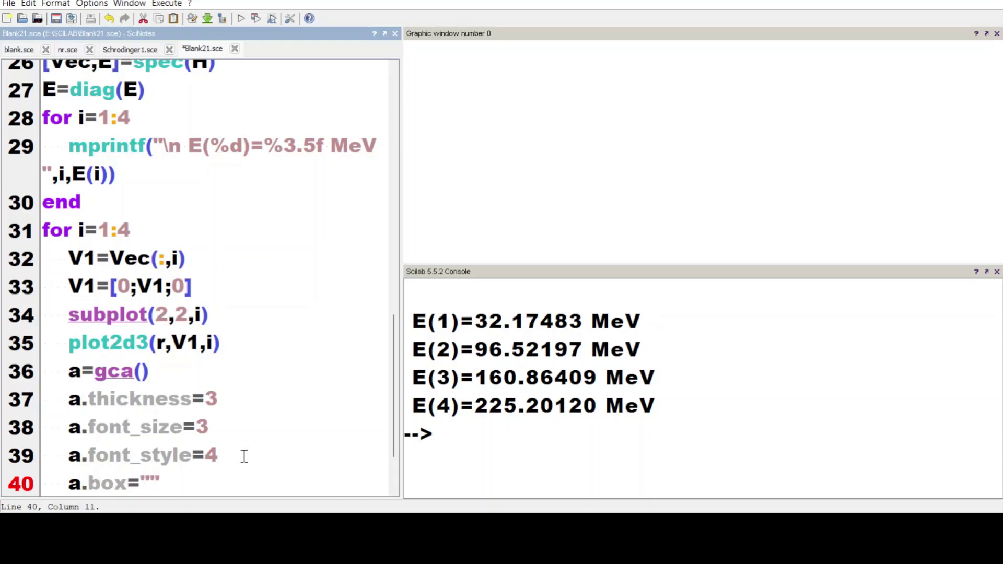
type("on")
type("\"")
key("Return")
type("a.")
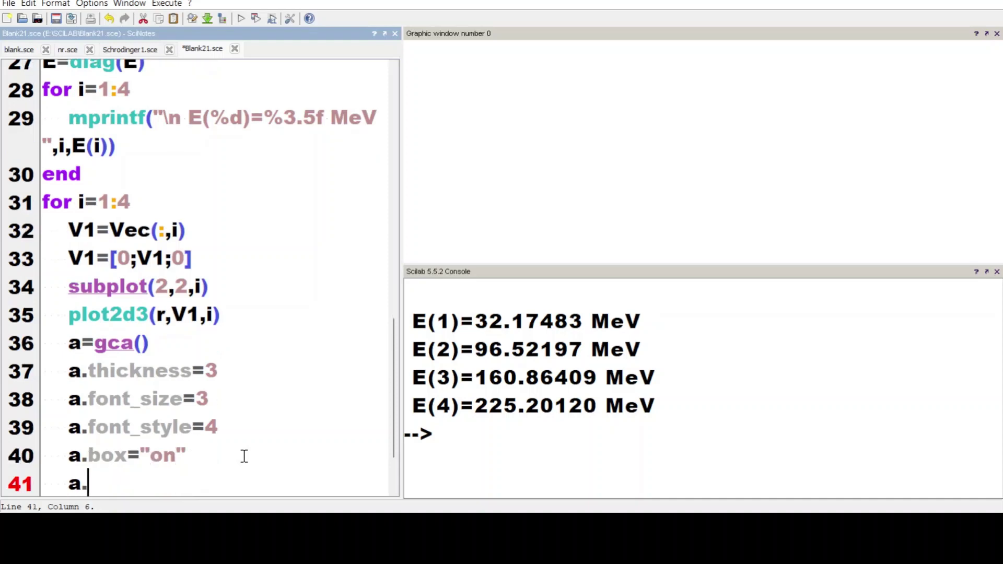
type("children.children.thickness=3")
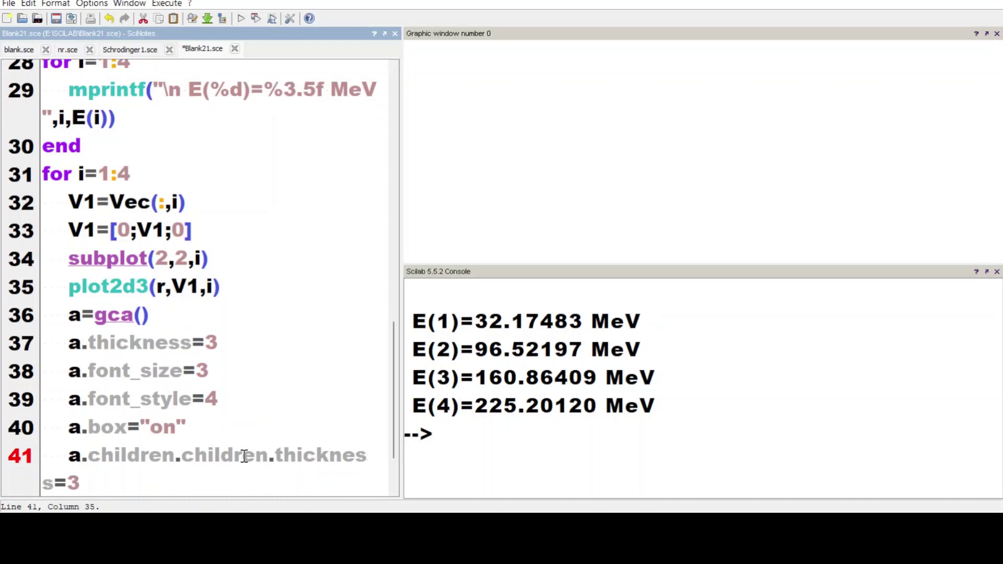
key("Return")
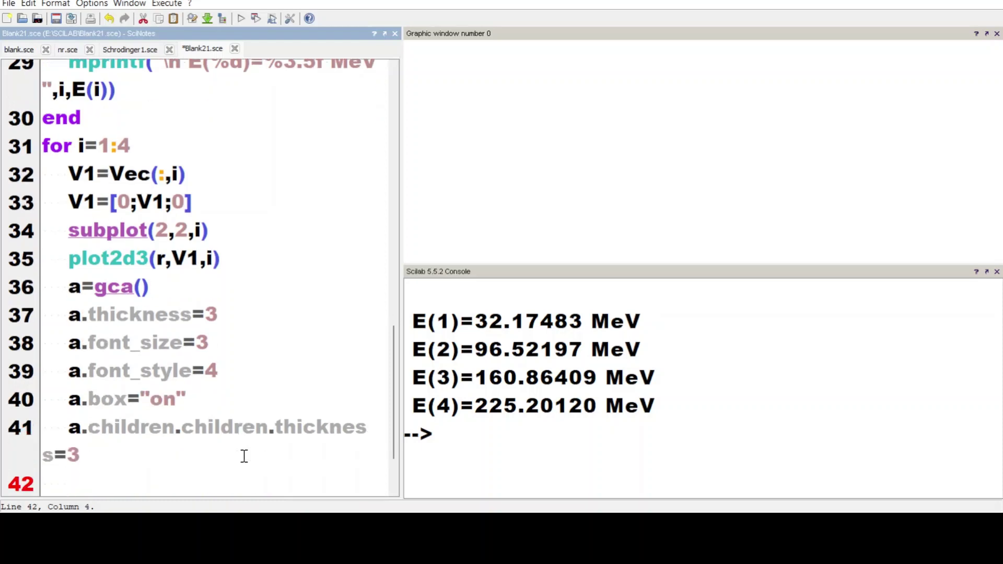
type("title(\"")
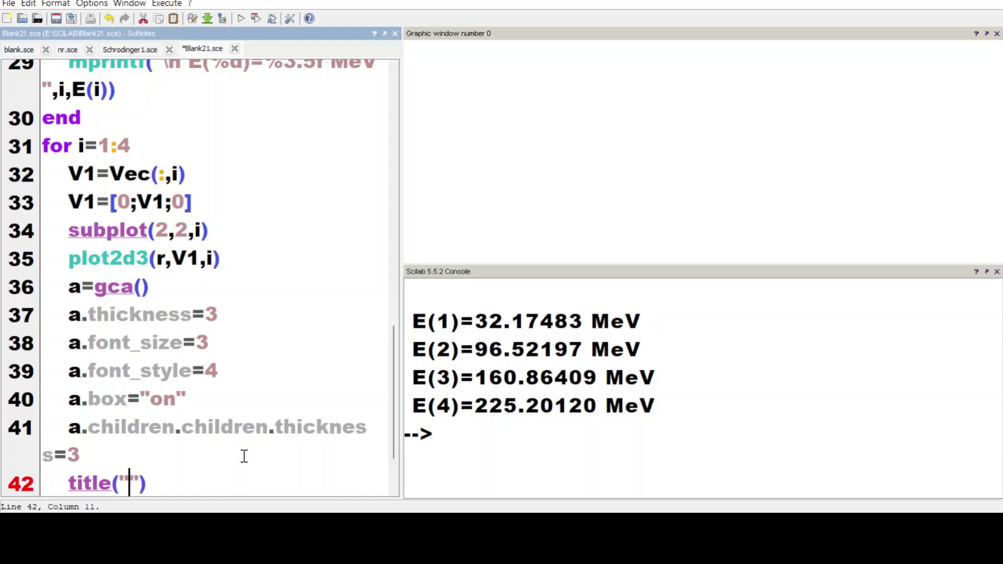
type("r vs Probability ")
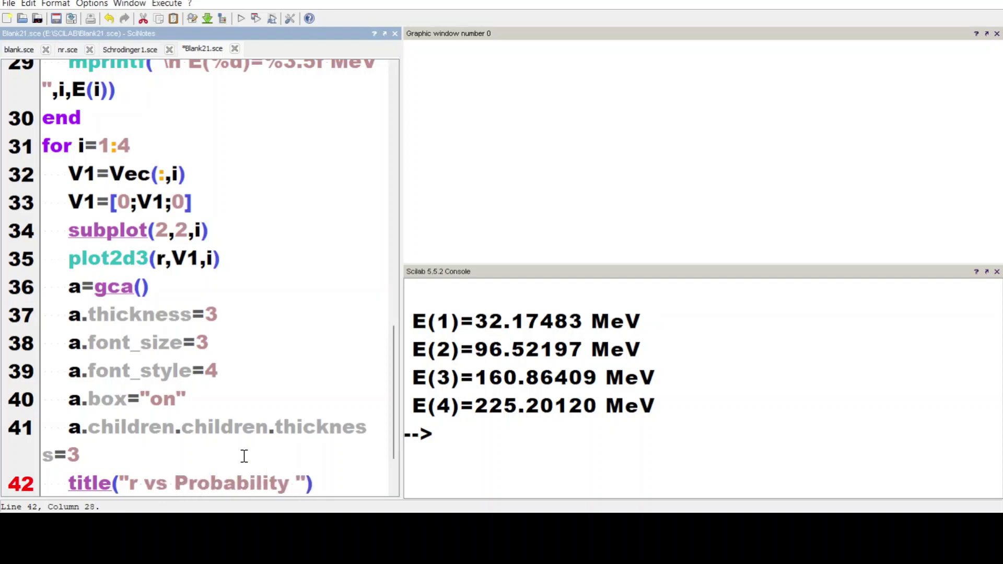
type("Density")
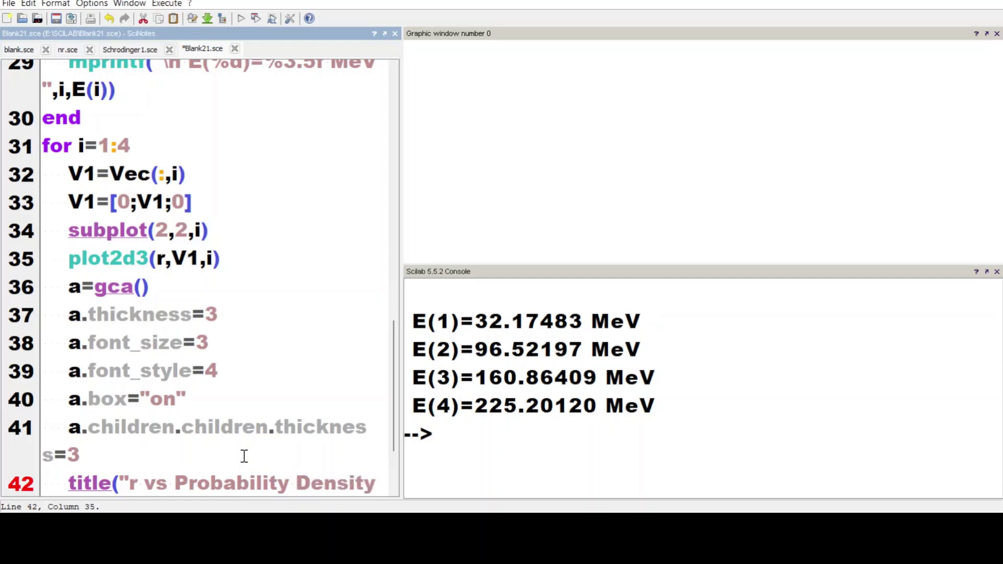
type(" for ")
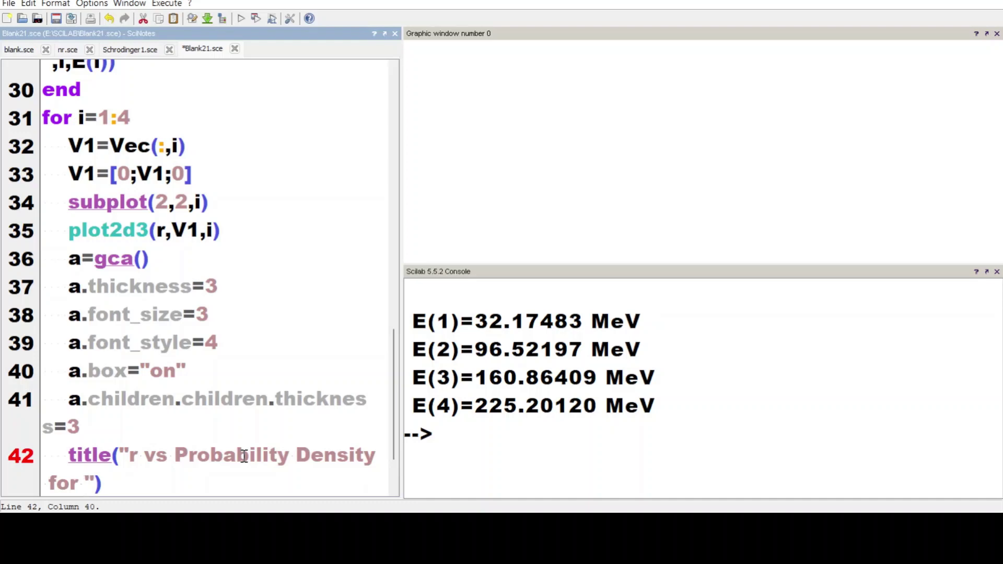
type("n=")
type("\"")
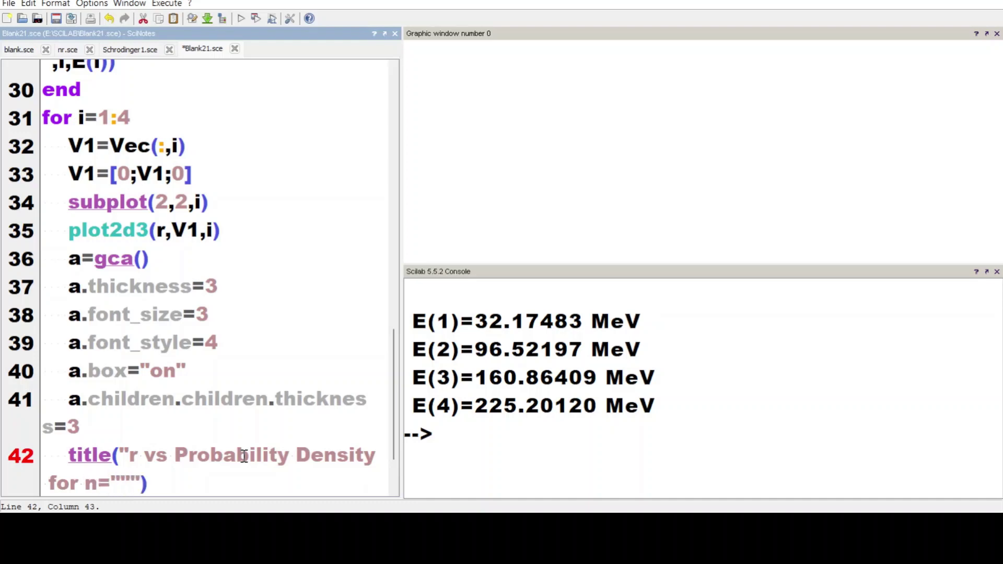
type("++")
Step: Title subplots "r vs Probability Density for n="+string(i-1), fontsize 3, edgecol 1, then select the statement
key("Left")
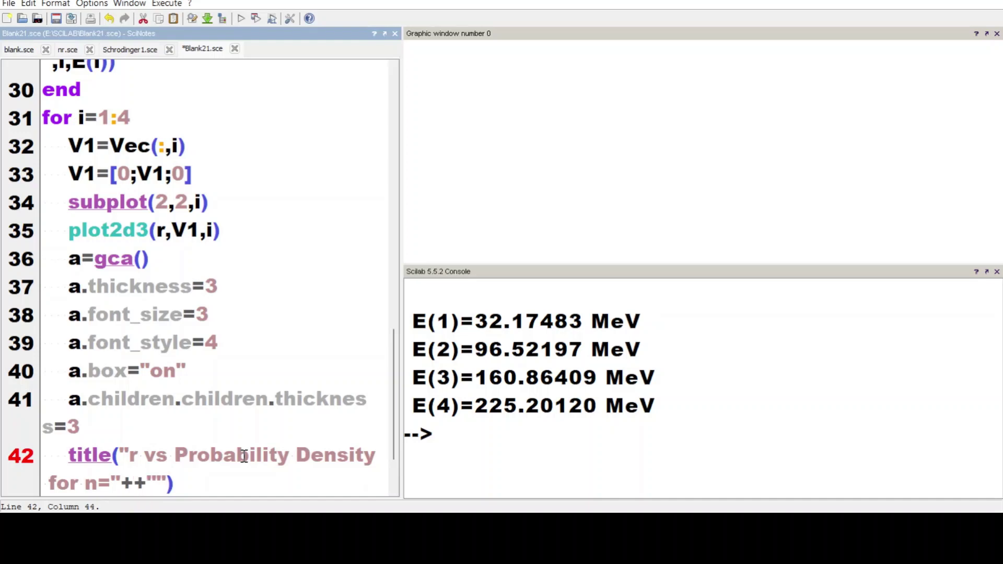
type("string(i-1")
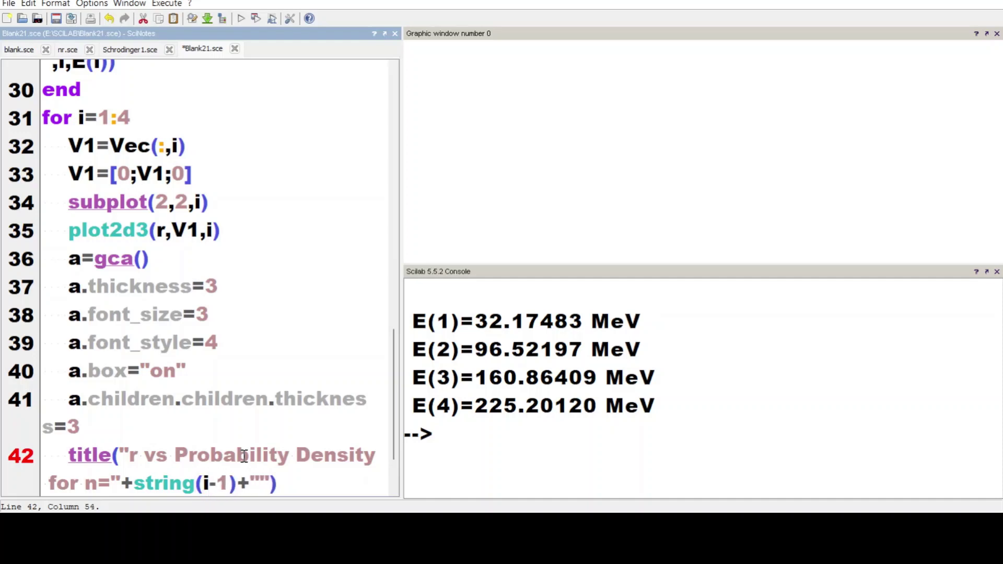
key("Right")
key("Right")
key("Right")
key("Right")
type(",\"font")
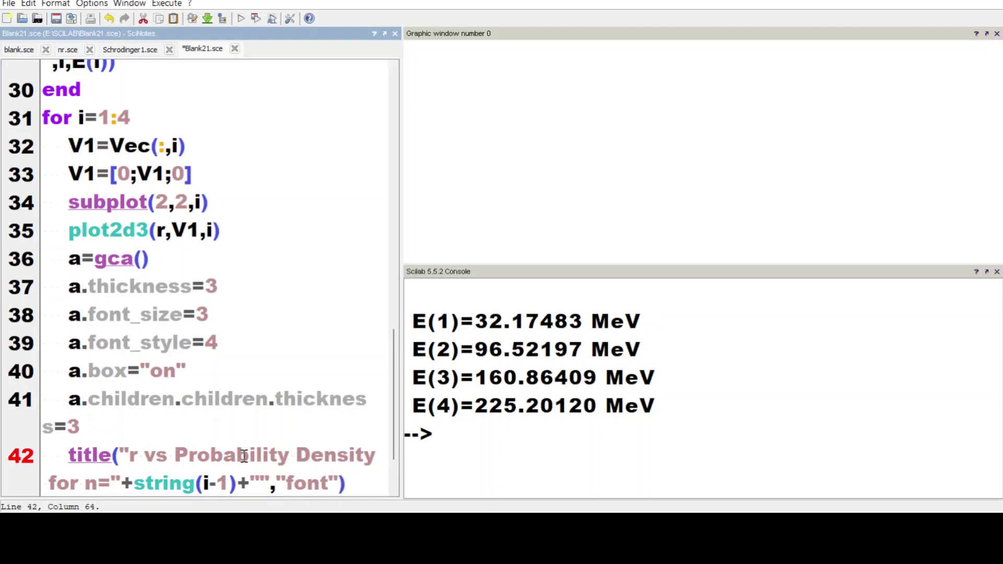
type("size")
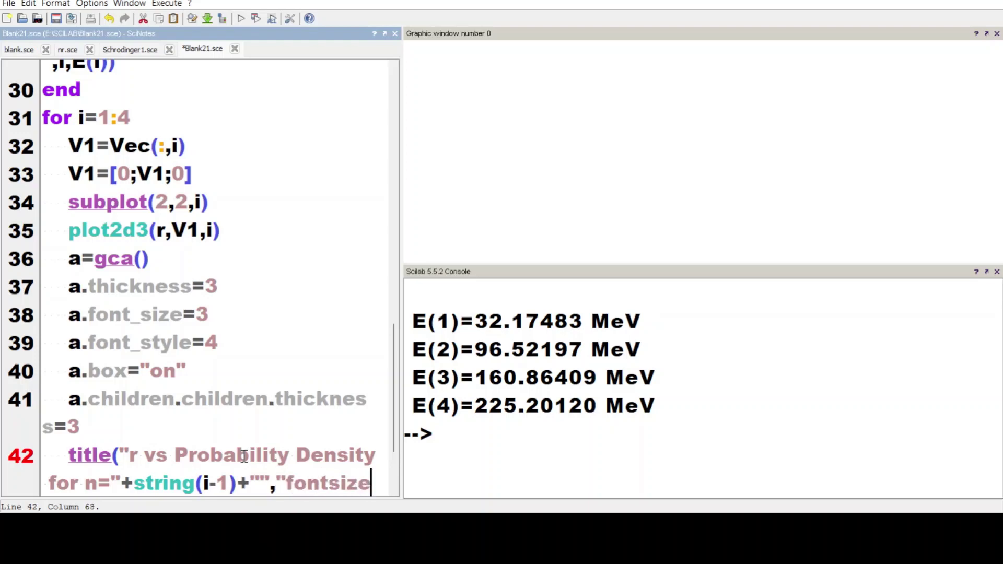
key("Right")
type(",3,\"")
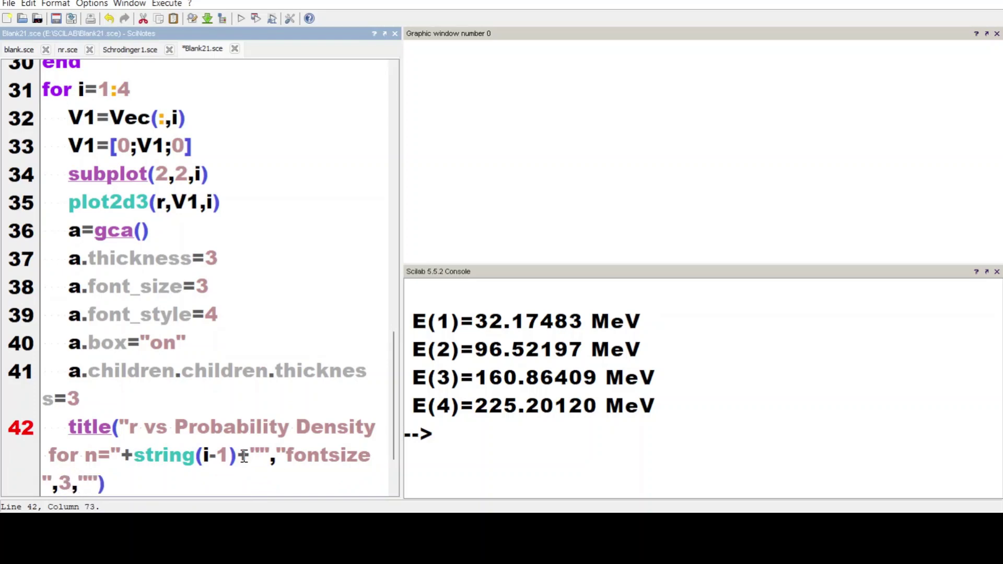
type("edgecol\",1")
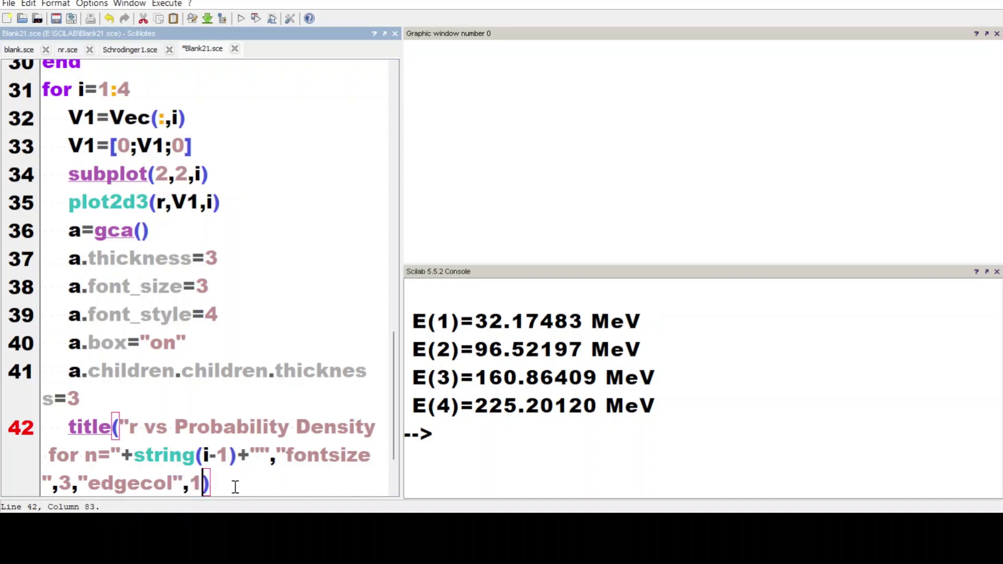
left_click_drag(213, 485, 69, 430)
key("ctrl+c")
left_click(215, 483)
Step: Paste the title line and turn it into xlabel("r (fm)") at font size 3
key("Return")
key("ctrl+v")
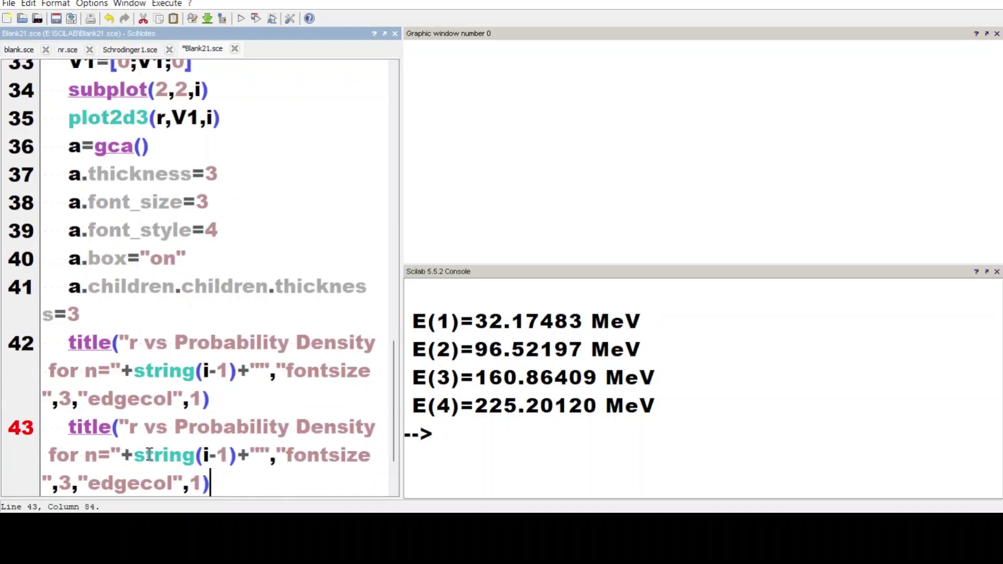
left_click(113, 427)
key("BackSpace")
key("BackSpace")
key("BackSpace")
key("BackSpace")
key("BackSpace")
type("xlabe")
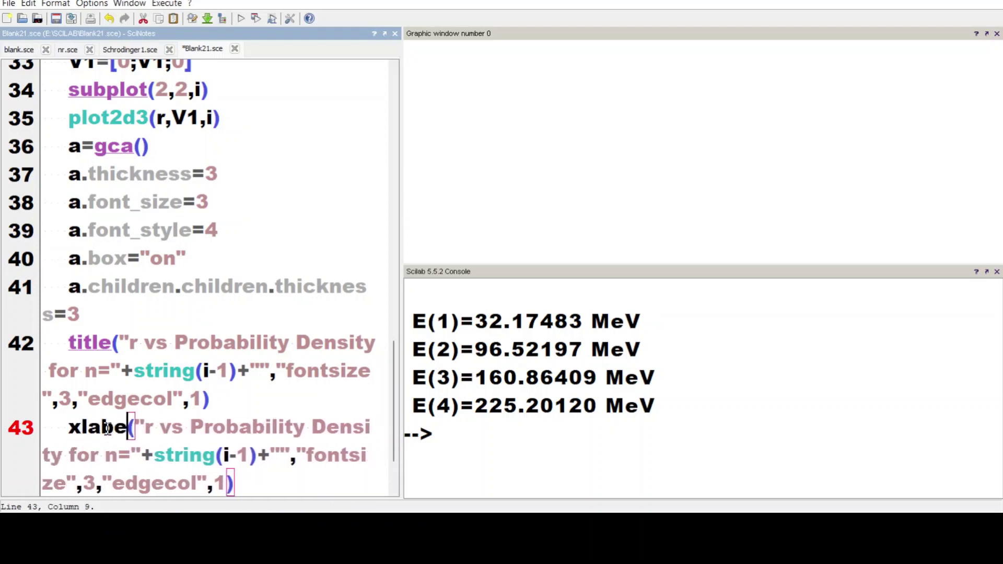
type("l")
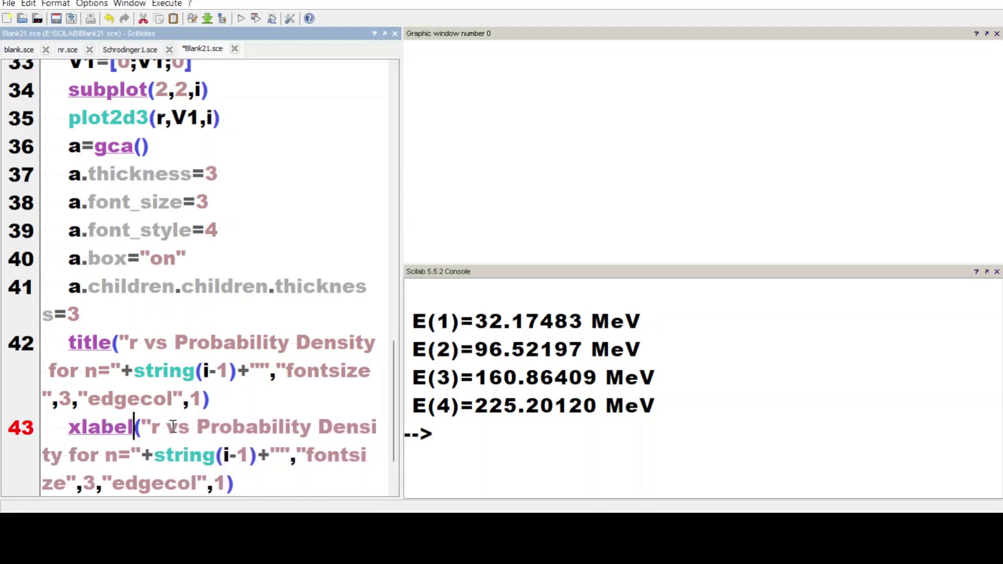
left_click(166, 429)
key("Delete")
key("Delete")
key("Delete")
key("Delete")
key("Delete")
key("Delete")
key("Delete")
key("Delete")
key("Delete")
key("Delete")
key("Delete")
key("Delete")
key("Delete")
key("Delete")
key("Delete")
key("Delete")
key("Delete")
key("Delete")
key("Delete")
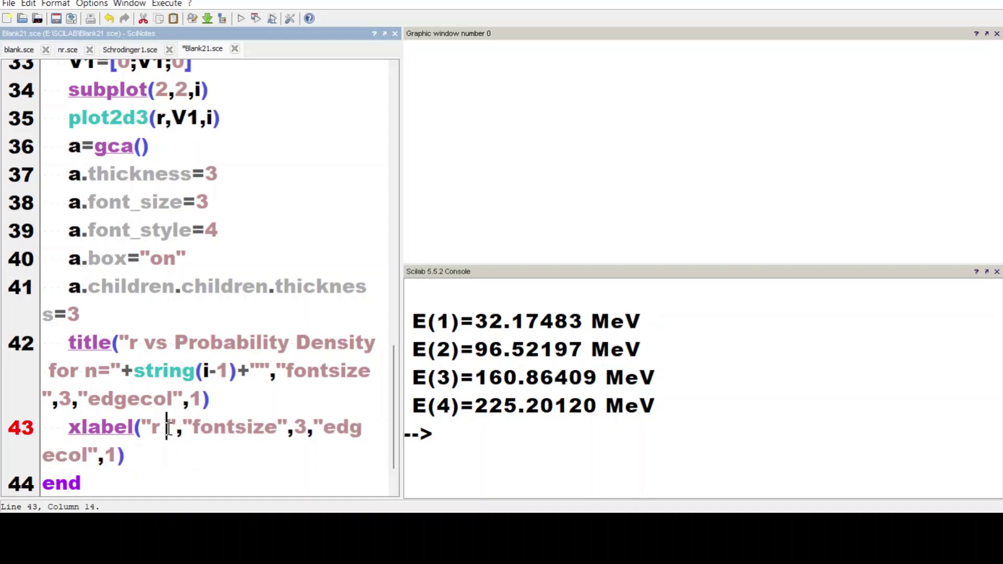
type("(")
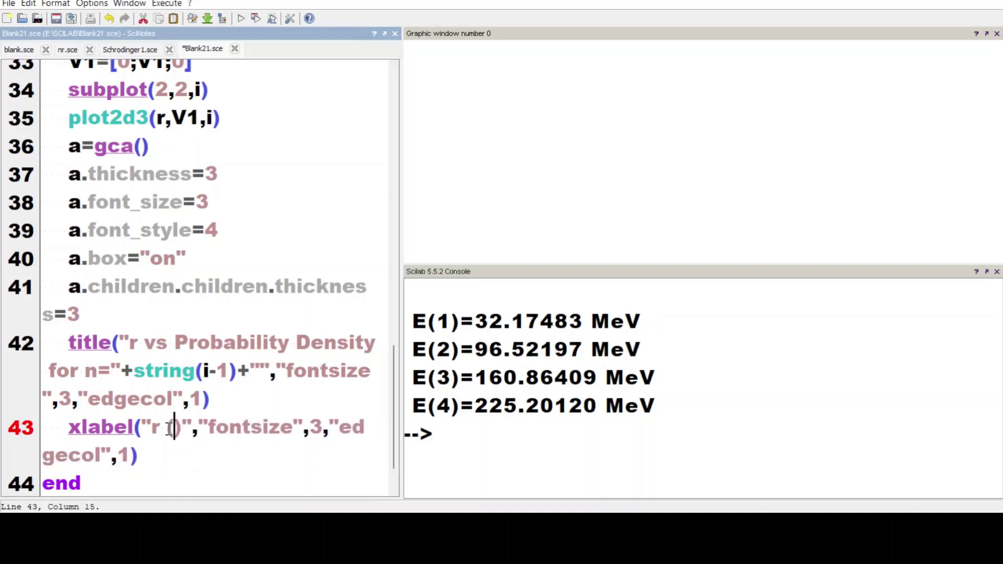
type("fm")
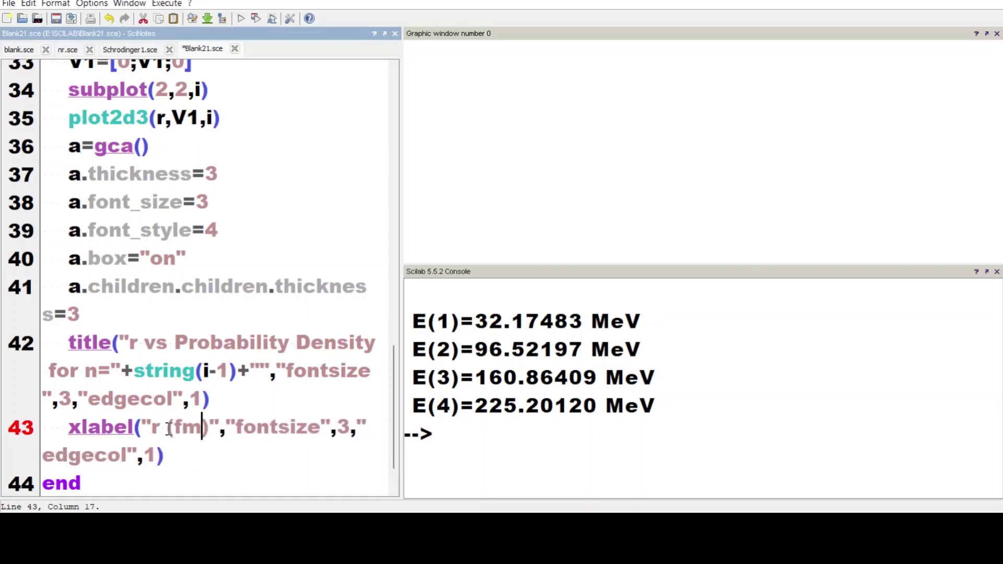
Step: Duplicate the xlabel line and turn it into ylabel("Probability Density") at font size 3
left_click_drag(166, 455, 69, 429)
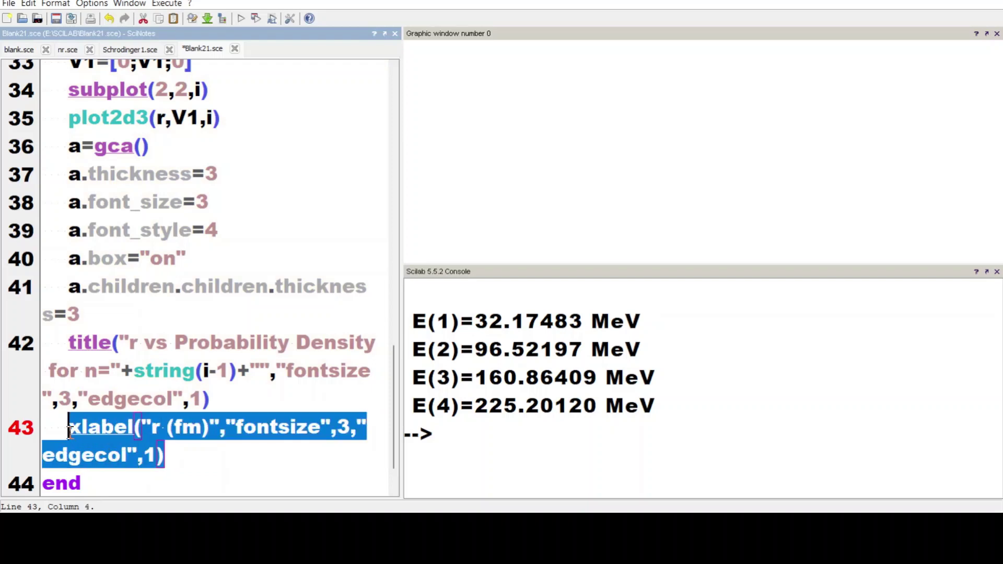
left_click(172, 462)
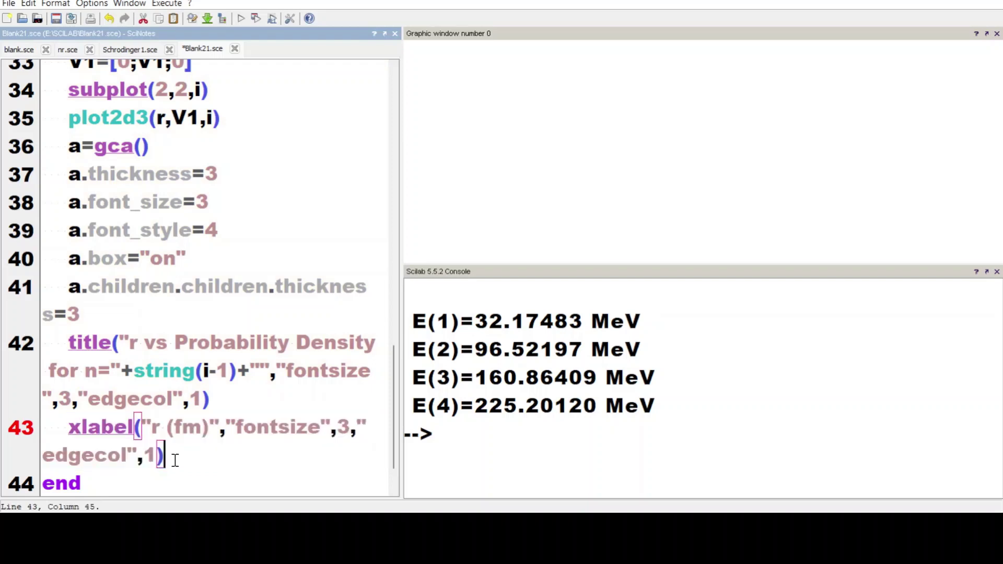
key("Return")
type("xlabel(\"r (fm)\",\"fontsize\",3,\"edgecol\",1)")
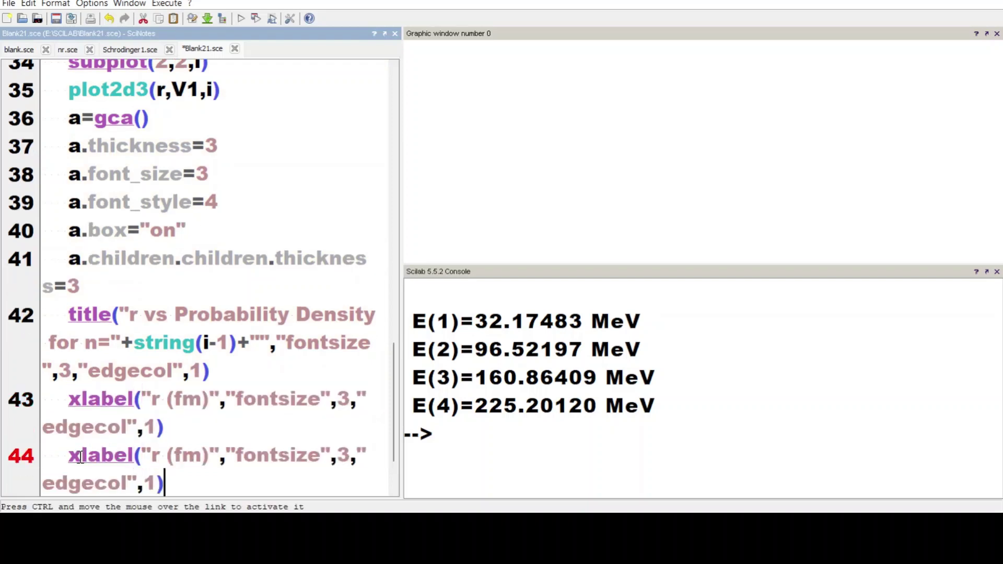
left_click(75, 456)
key("Delete")
type("y")
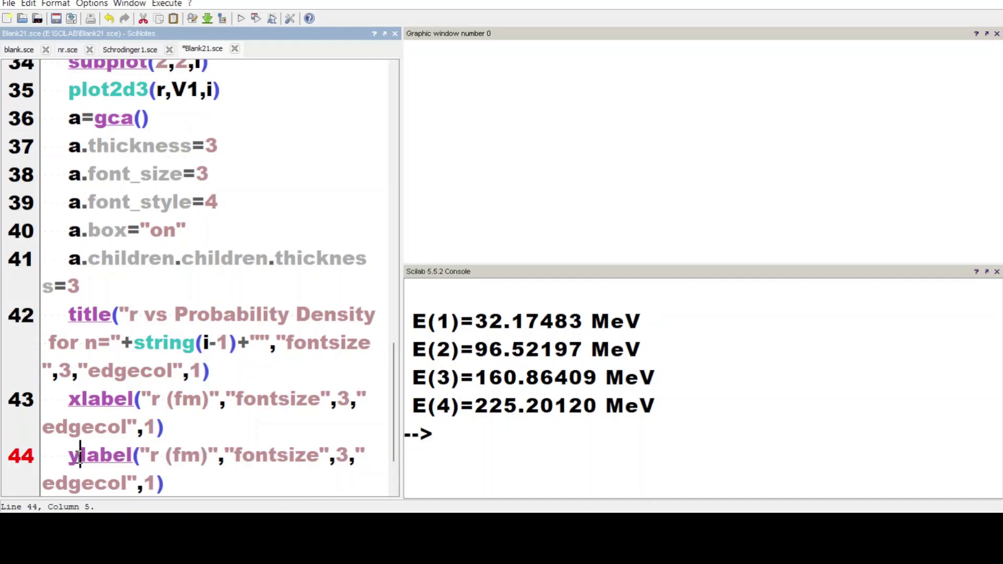
left_click(208, 456)
key("BackSpace")
key("BackSpace")
key("BackSpace")
key("BackSpace")
key("BackSpace")
type("Probability ")
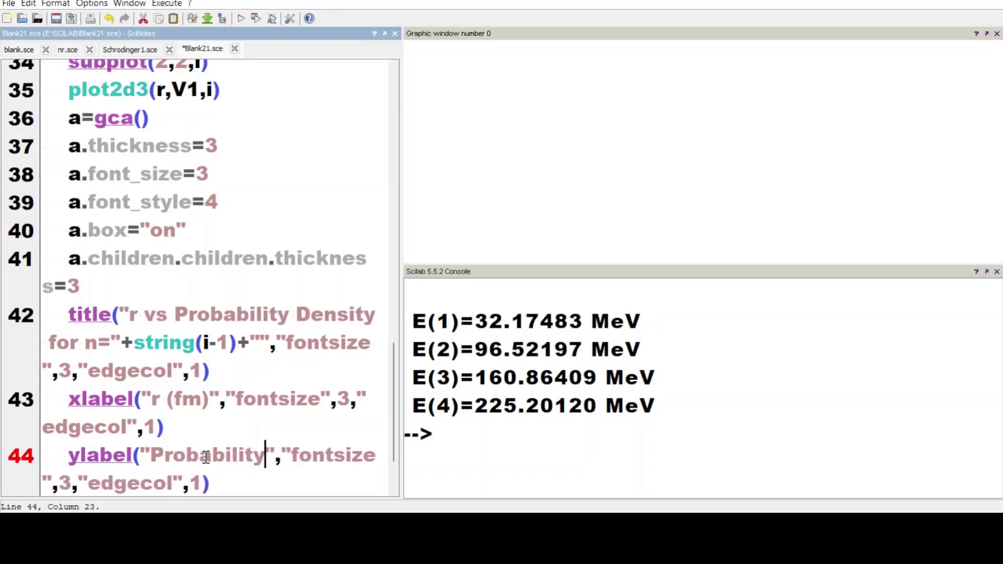
type("Density")
scroll(290, 335, "down", 1)
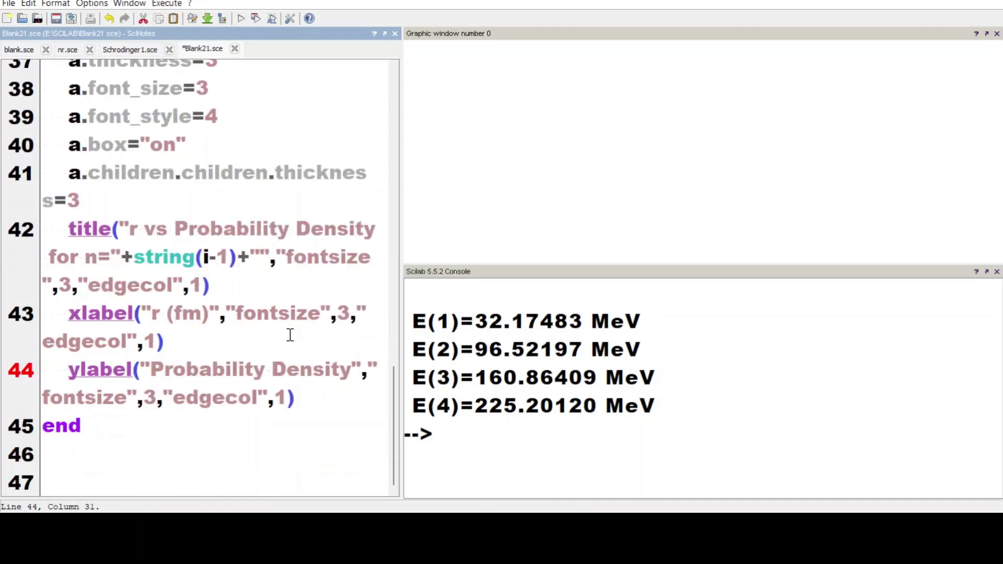
Step: Save and run the script to display the four titled, axis-labelled subplots for n=0 to n=3
left_click(255, 19)
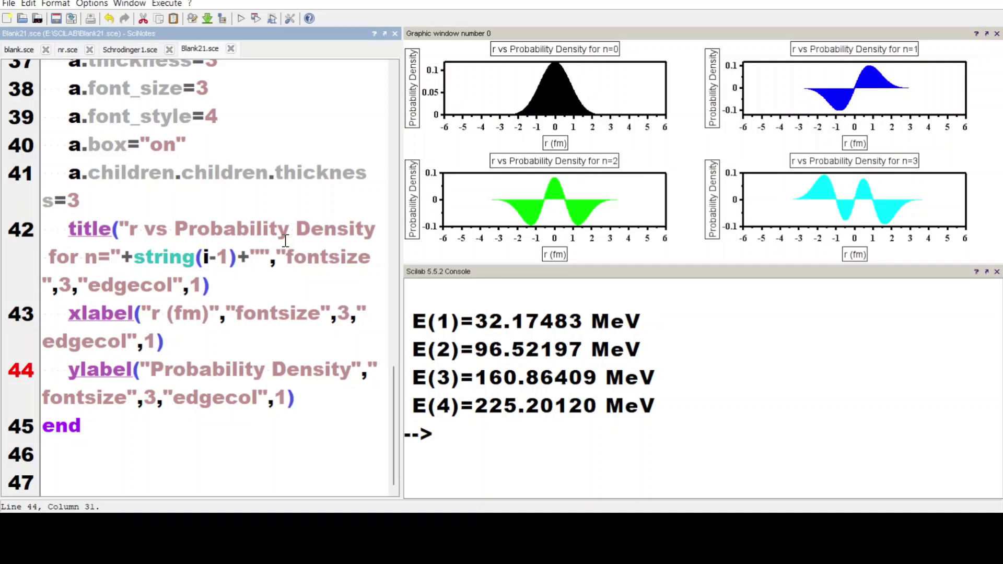
scroll(285, 240, "up", 3)
scroll(285, 240, "down", 3)
scroll(250, 316, "up", 3)
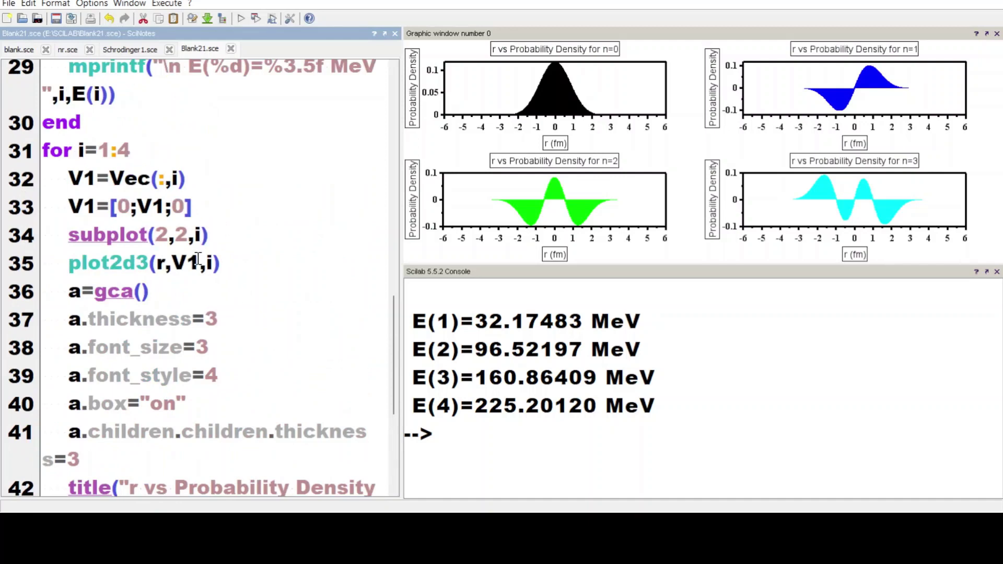
Step: Change V1 to V1.^2 in the line 35 plot2d3 call and re-run the script
left_click(199, 262)
type(",V1.")
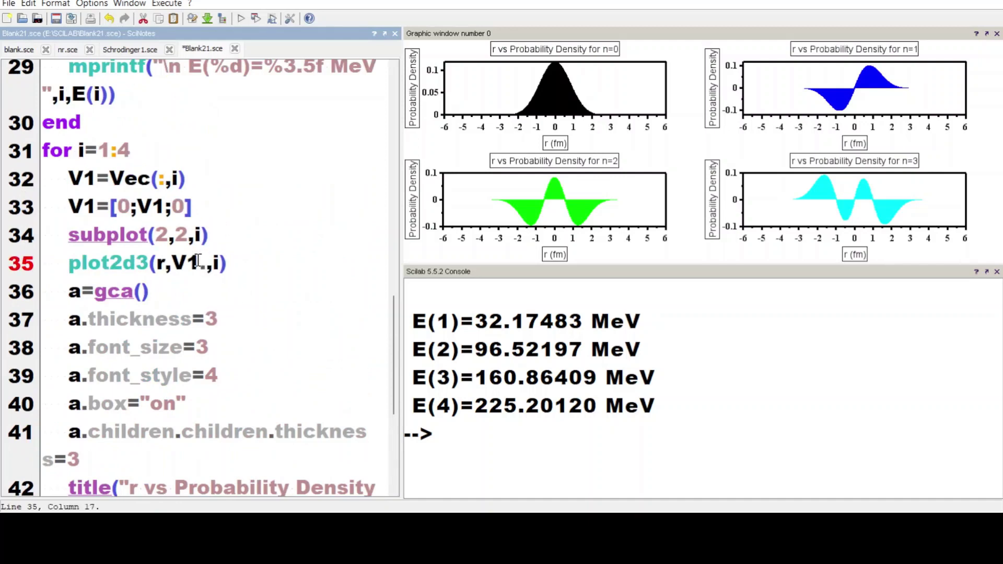
type("^2")
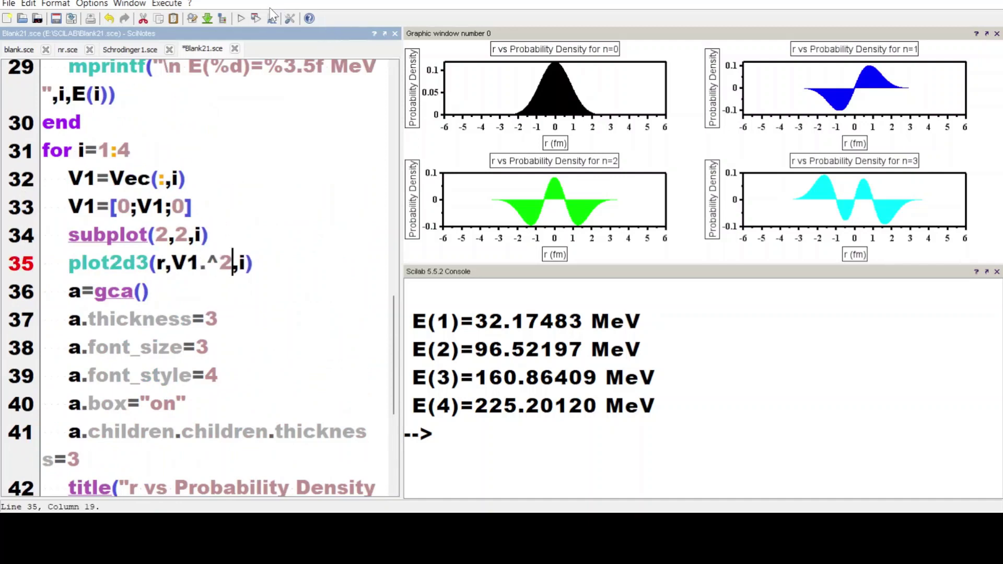
left_click(256, 18)
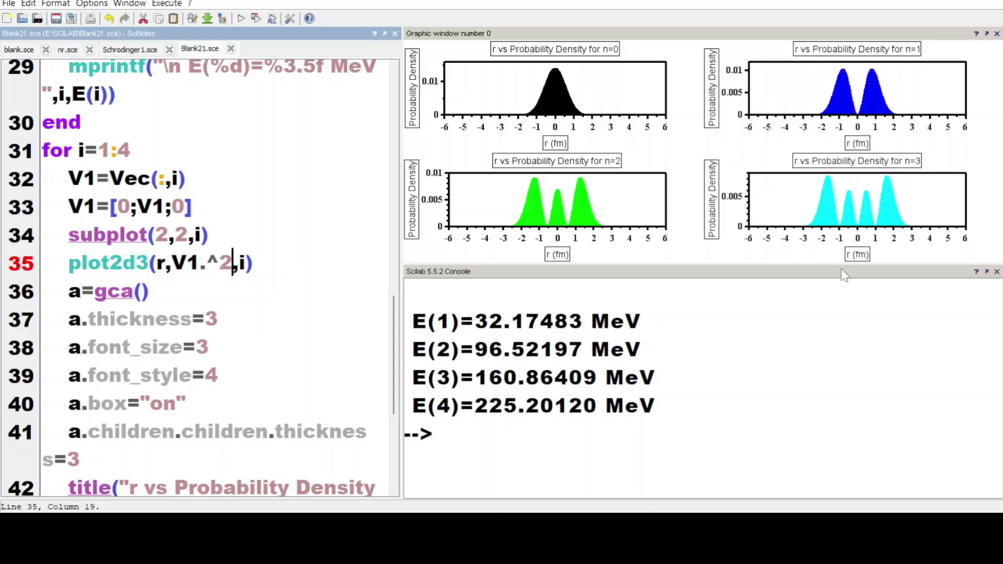
Step: Drag the plot/console splitter down to enlarge the four density subplots
left_click_drag(830, 265, 844, 336)
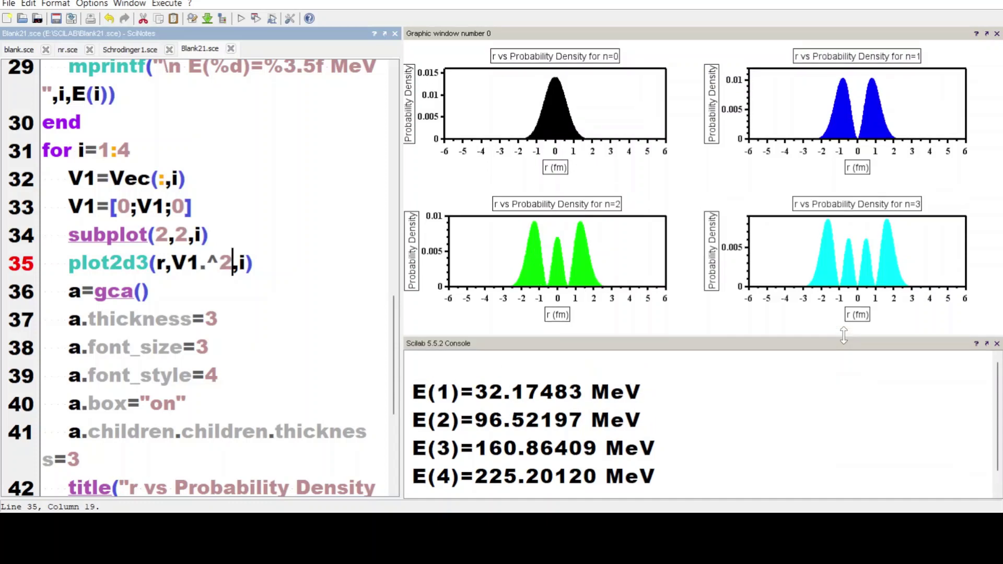